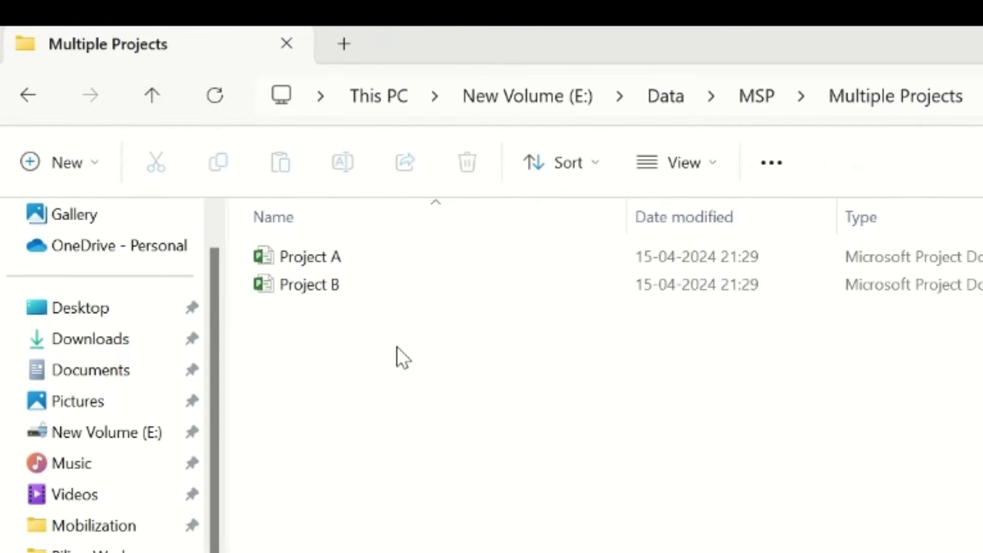
Open Project A, then Project B without the resource pool, review their tasks, and minimize Project
double_click(304, 258)
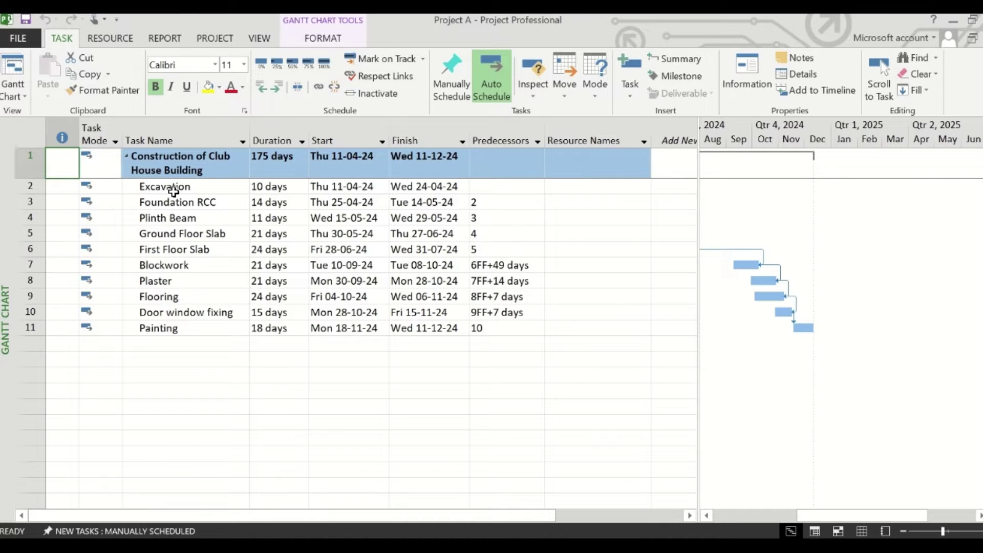
left_click_drag(854, 517, 792, 515)
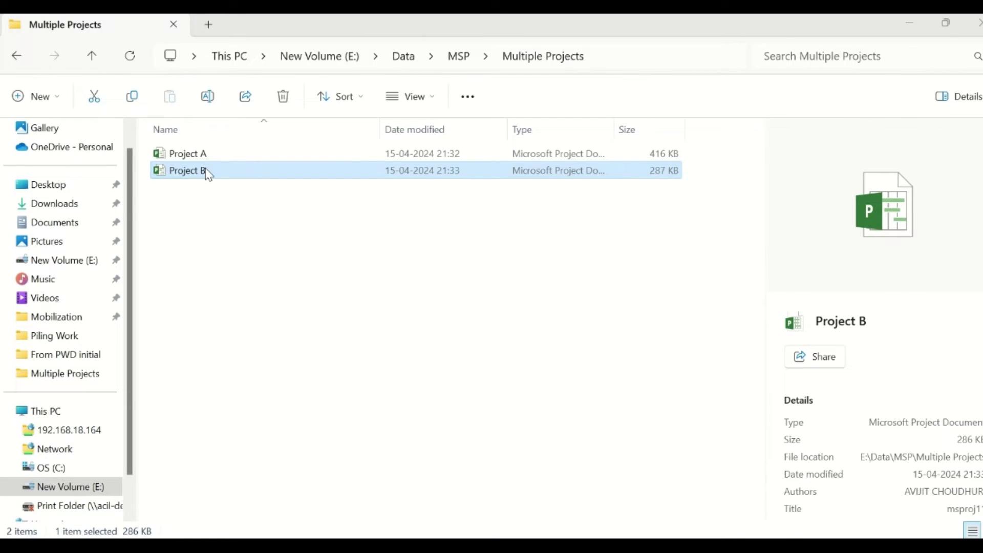
double_click(208, 174)
left_click(410, 348)
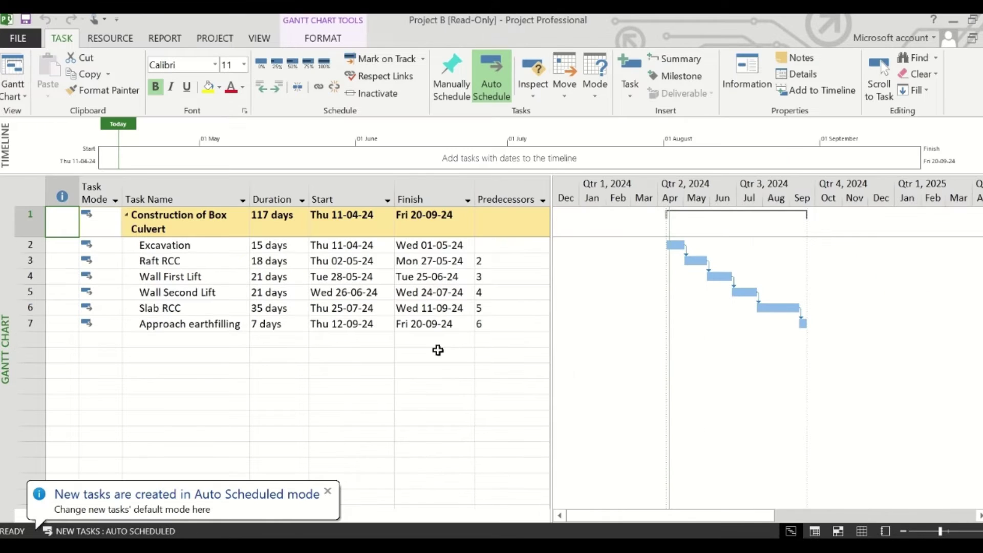
left_click(224, 228)
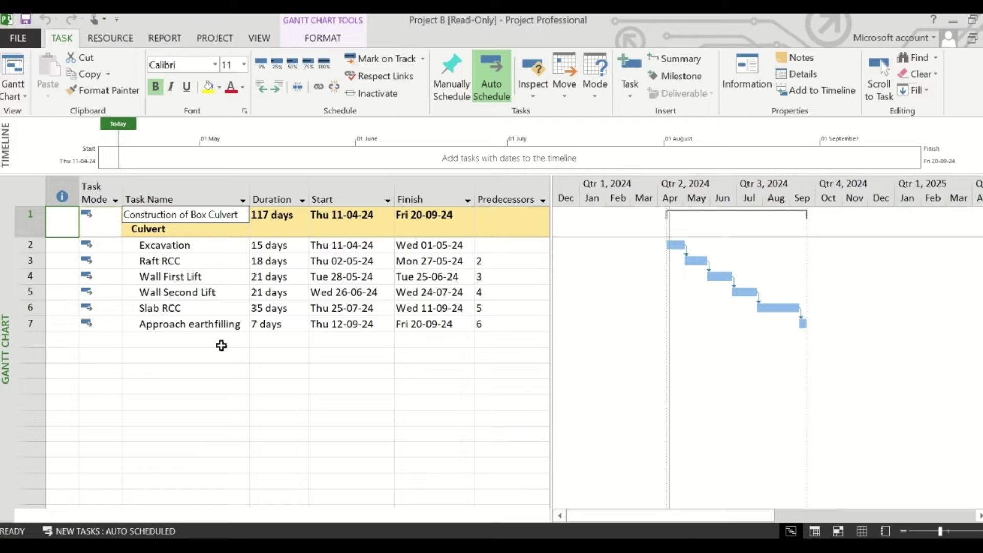
left_click(954, 21)
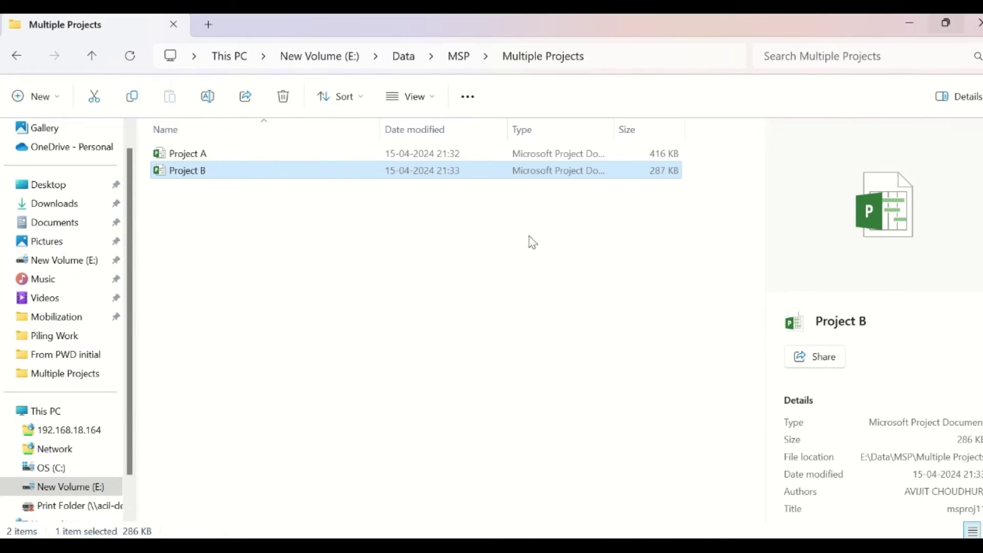
Create a new Microsoft Project Document named 'Master Schedule' in the folder and open it in Project
right_click(230, 242)
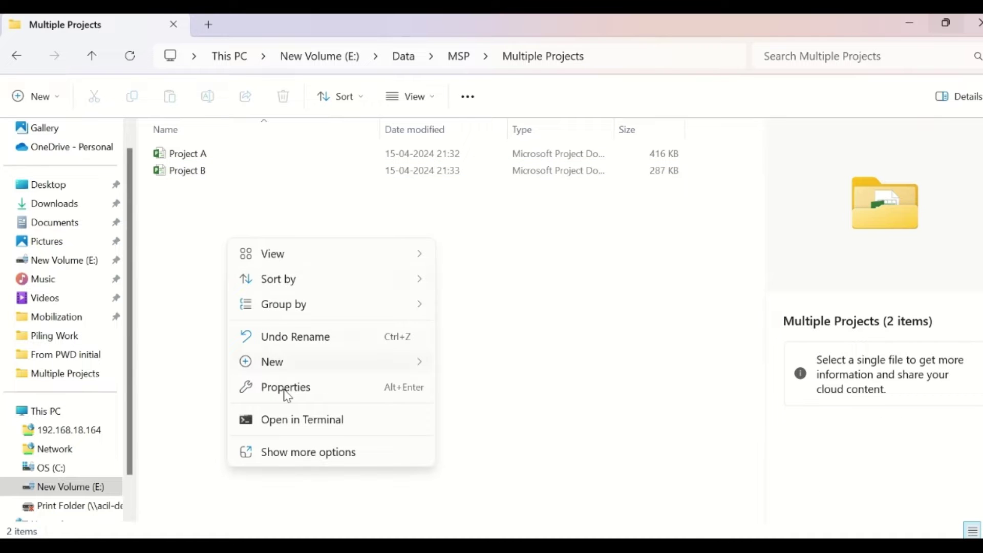
mouse_move(308, 365)
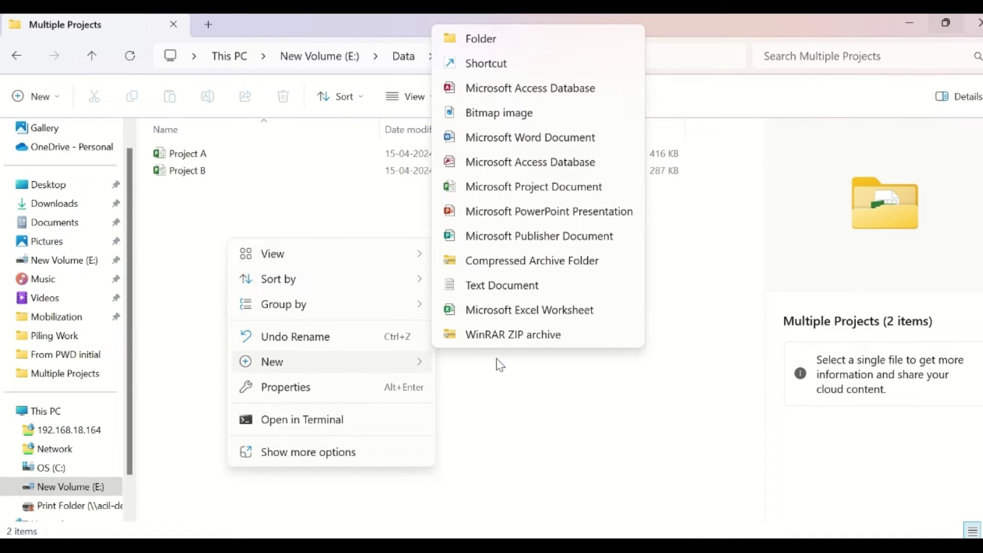
left_click(500, 194)
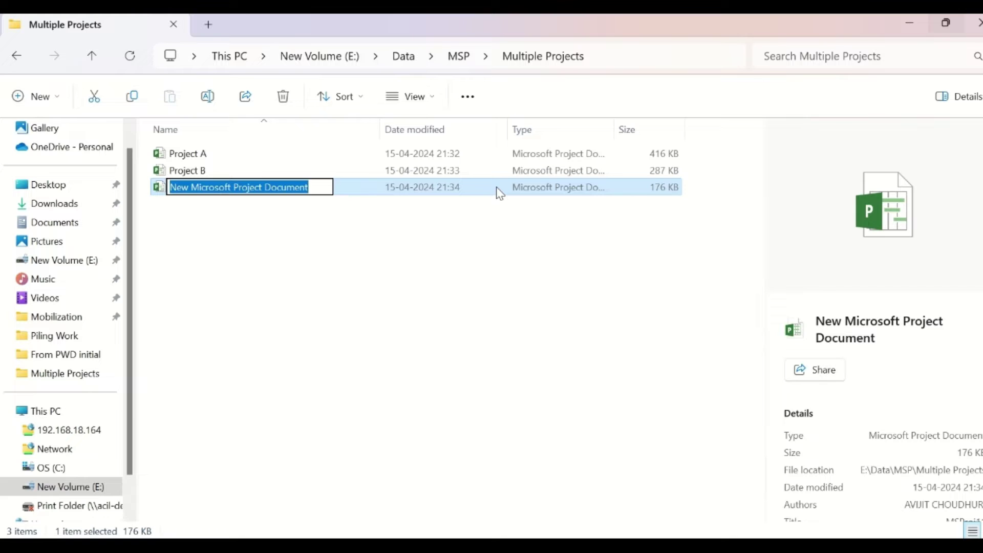
type("Master Schedule")
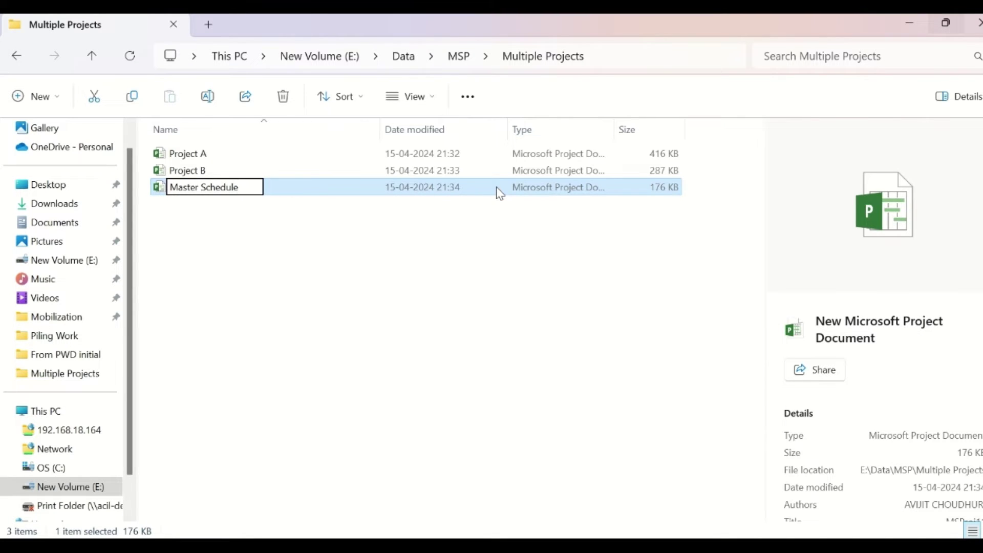
key("Return")
double_click(498, 190)
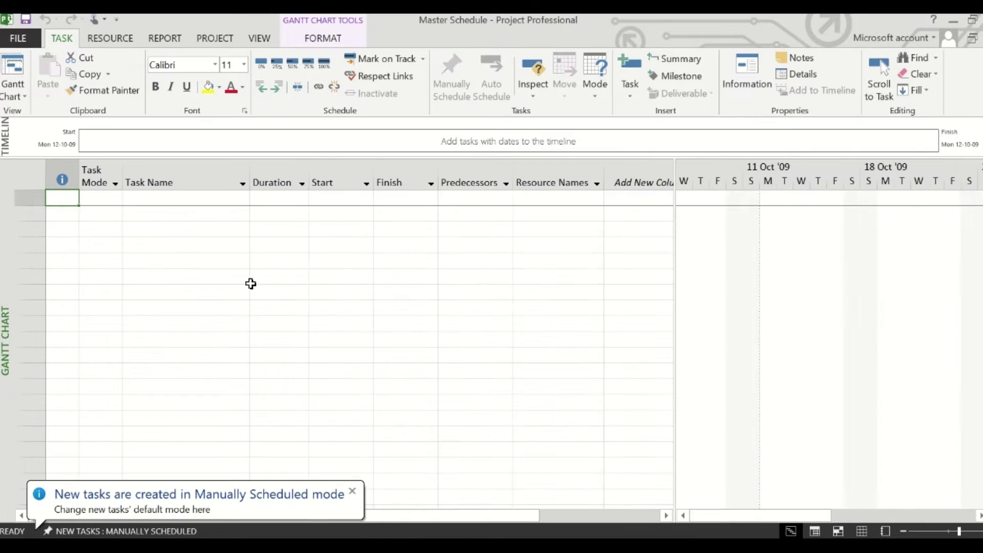
Insert Project A and Project B into Master Schedule as linked subprojects using Subproject
left_click(199, 37)
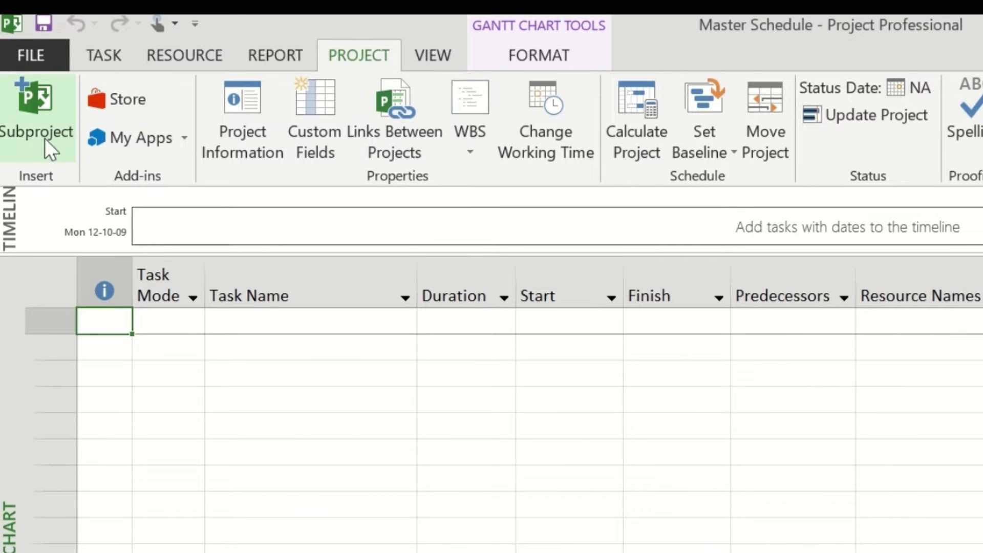
left_click(26, 117)
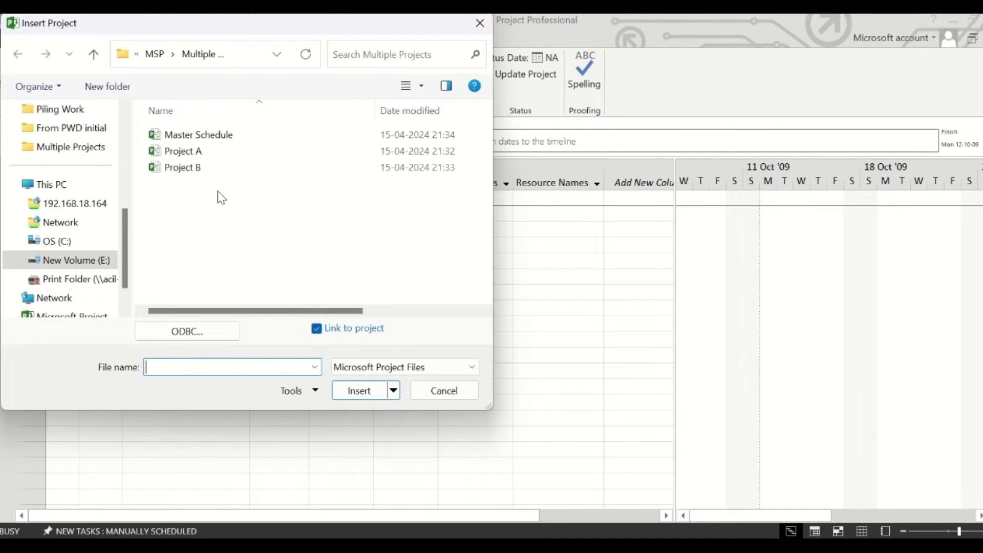
left_click(184, 151)
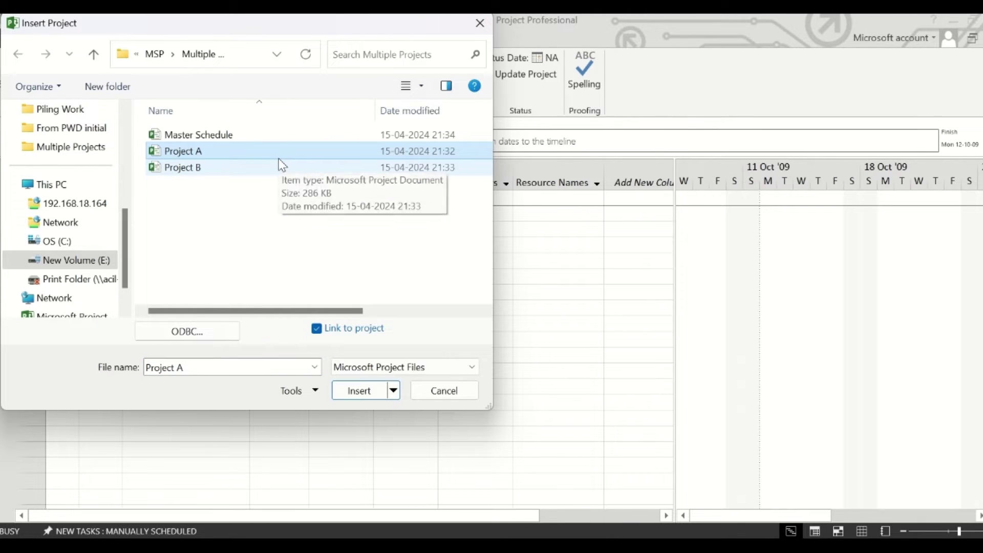
left_click(189, 174, "ctrl")
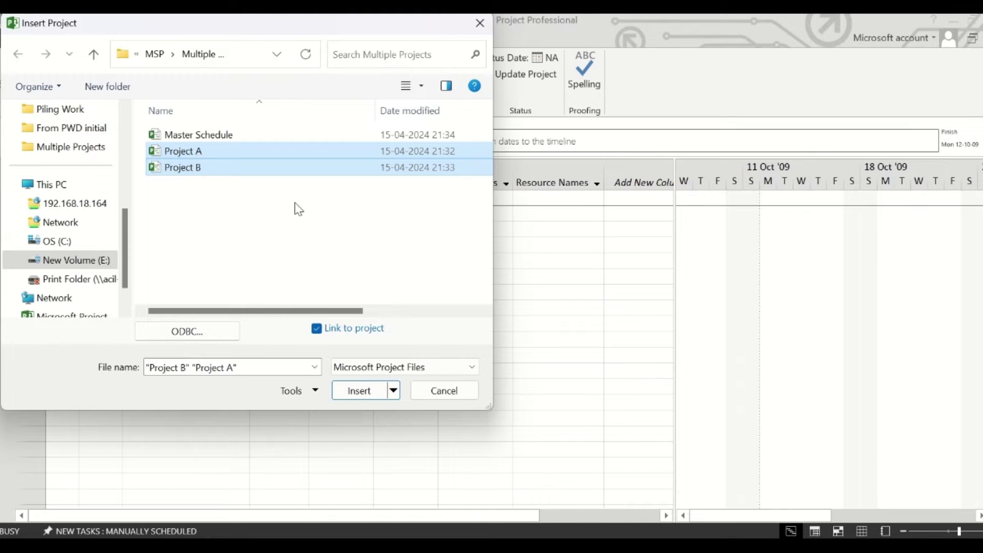
left_click(353, 392)
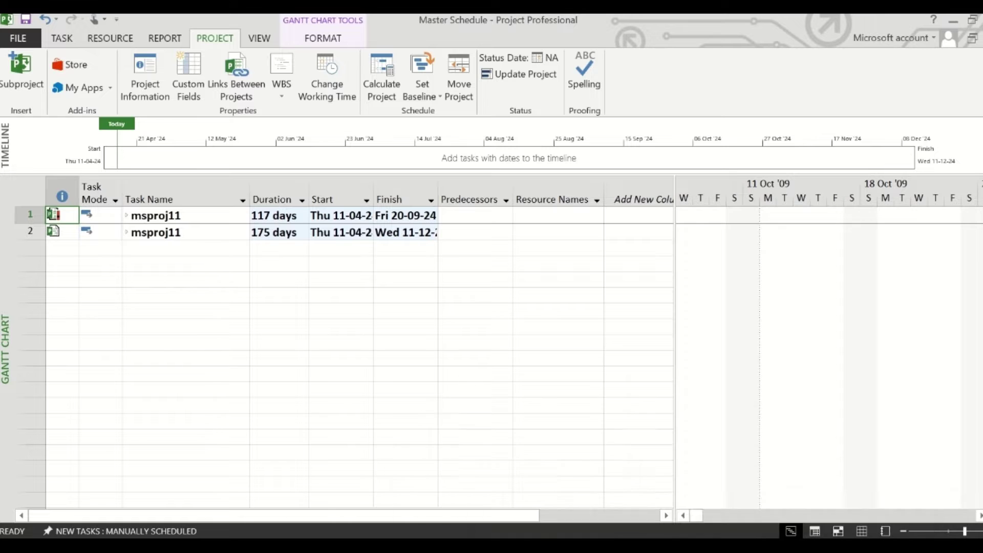
left_click(515, 478)
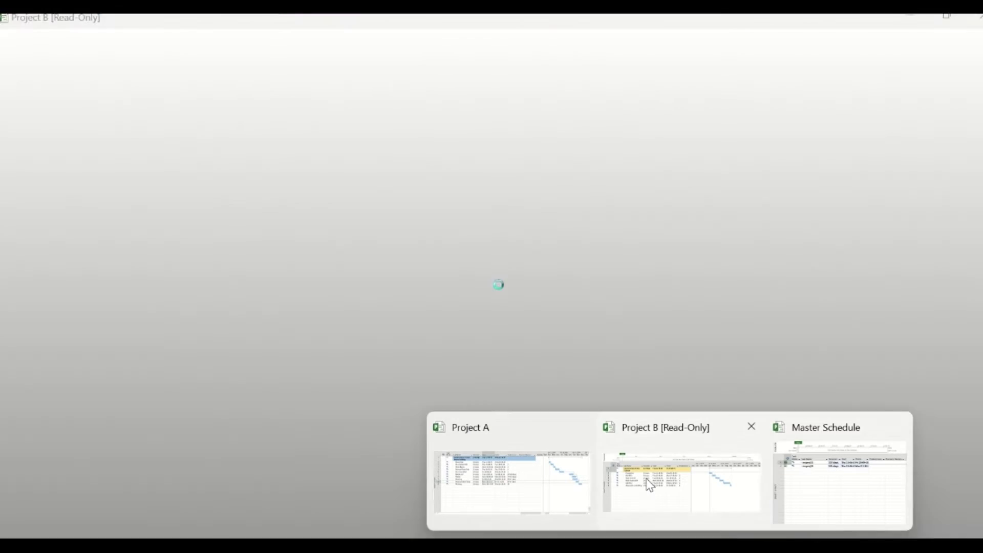
left_click(649, 484)
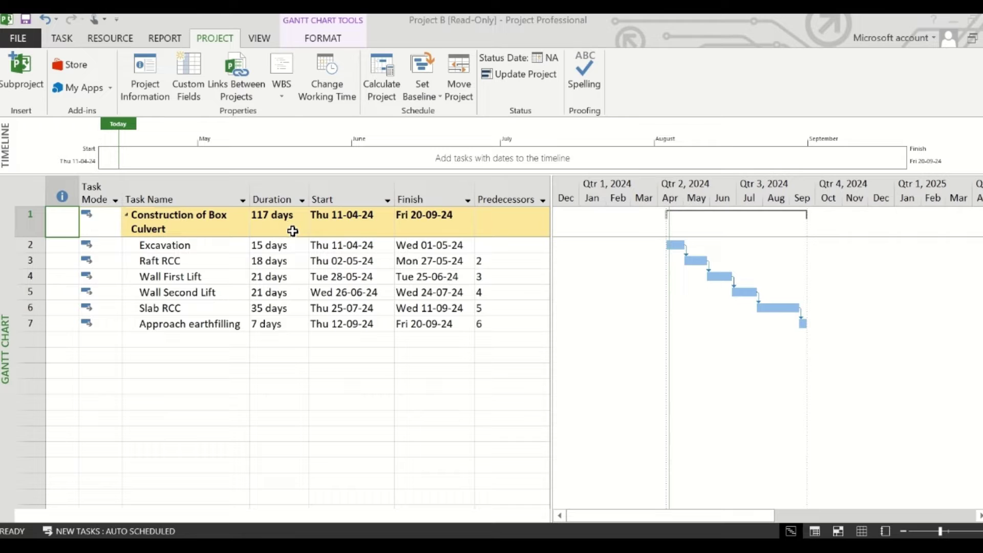
mouse_move(594, 532)
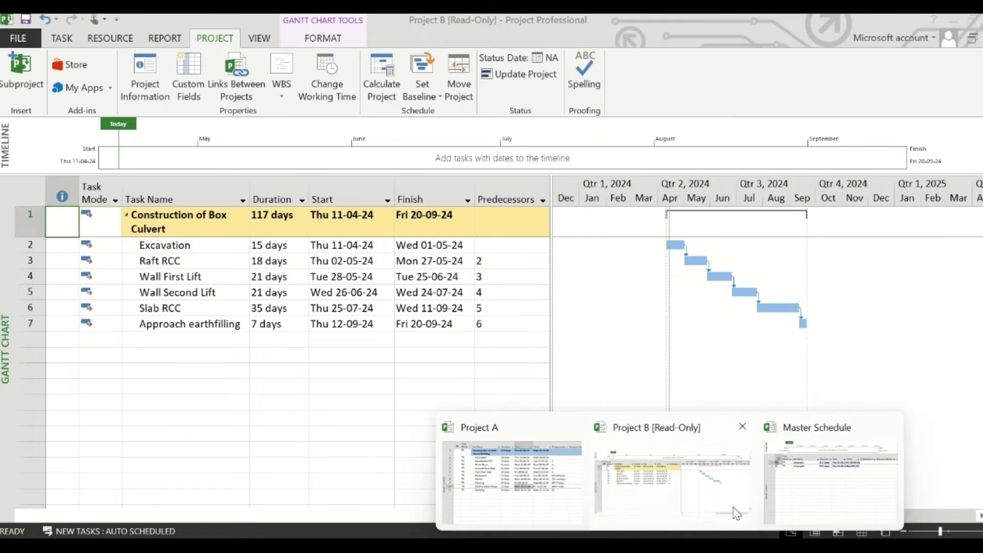
left_click(835, 473)
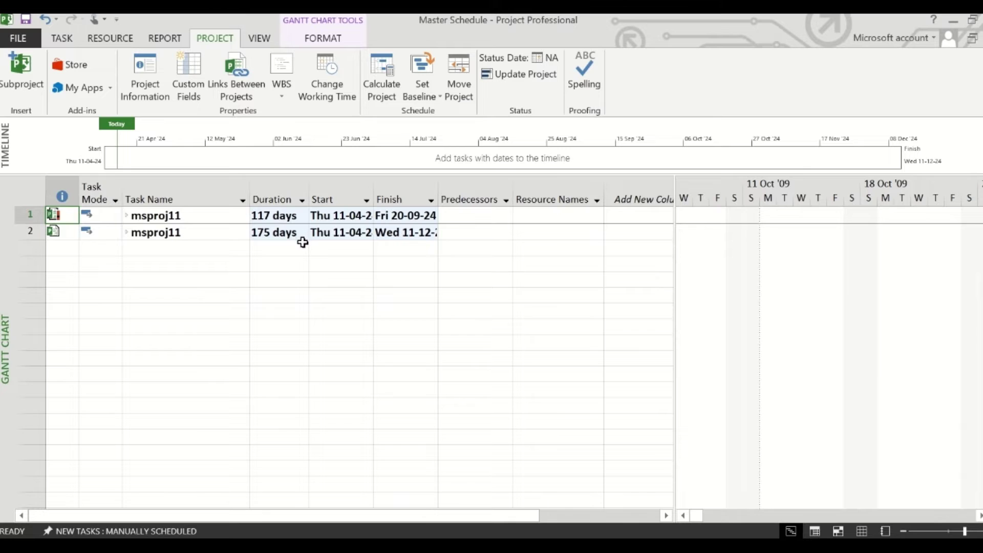
Expand both subprojects and widen the Task Name, Start and Finish columns to show full names and dates
left_click(126, 216)
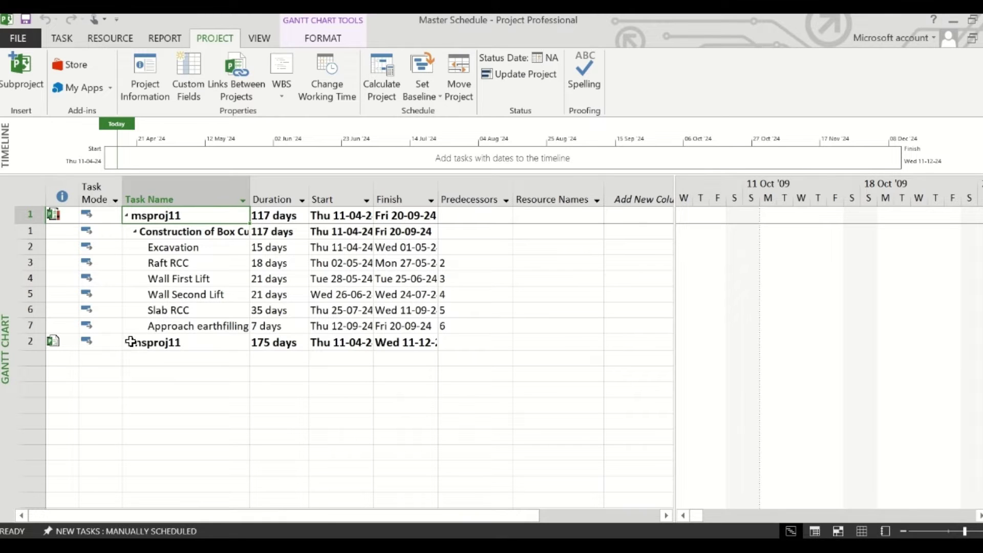
left_click(126, 343)
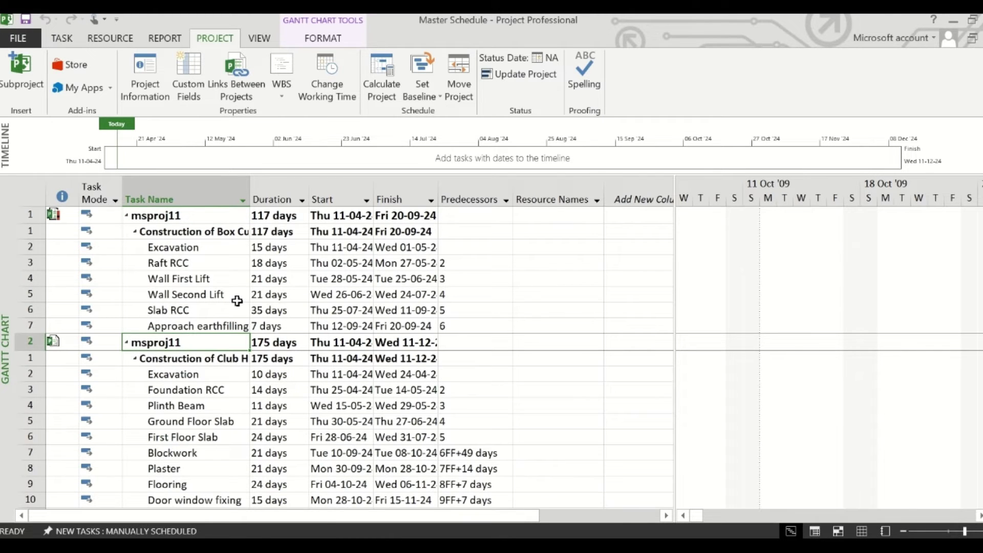
left_click_drag(251, 191, 313, 192)
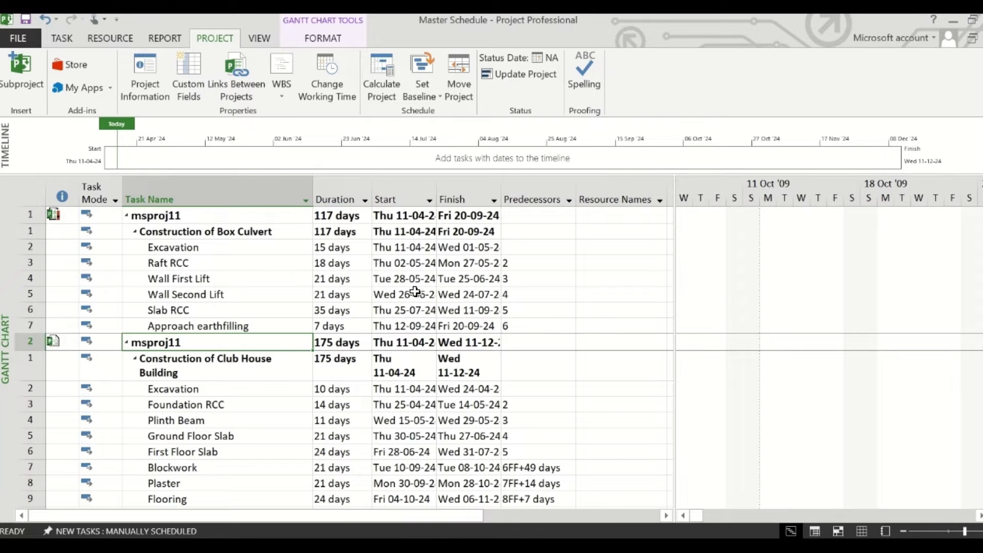
left_click_drag(436, 194, 457, 193)
left_click_drag(522, 189, 537, 189)
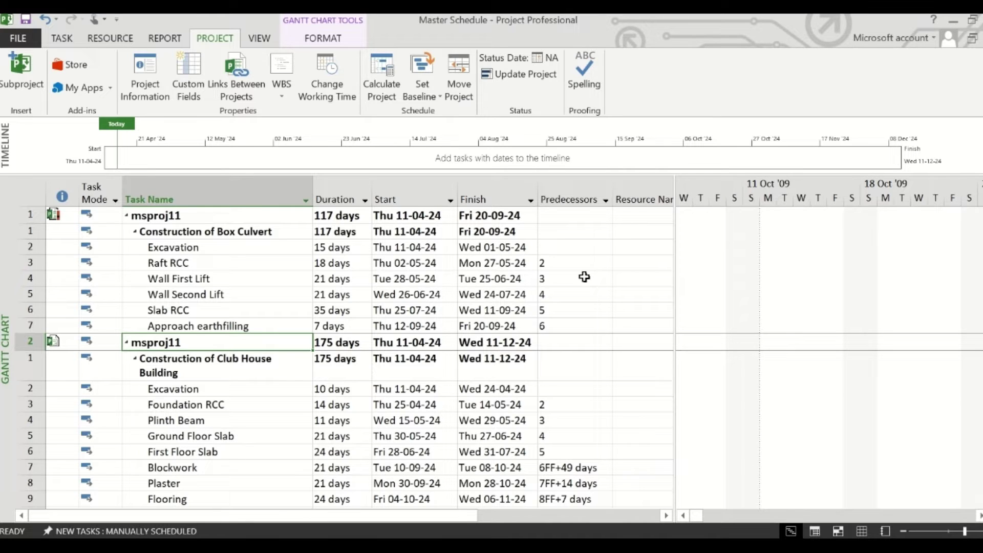
Rename the first msproj11 summary row 'Project B' and the second 'Project A'
left_click(268, 213)
type("Project B")
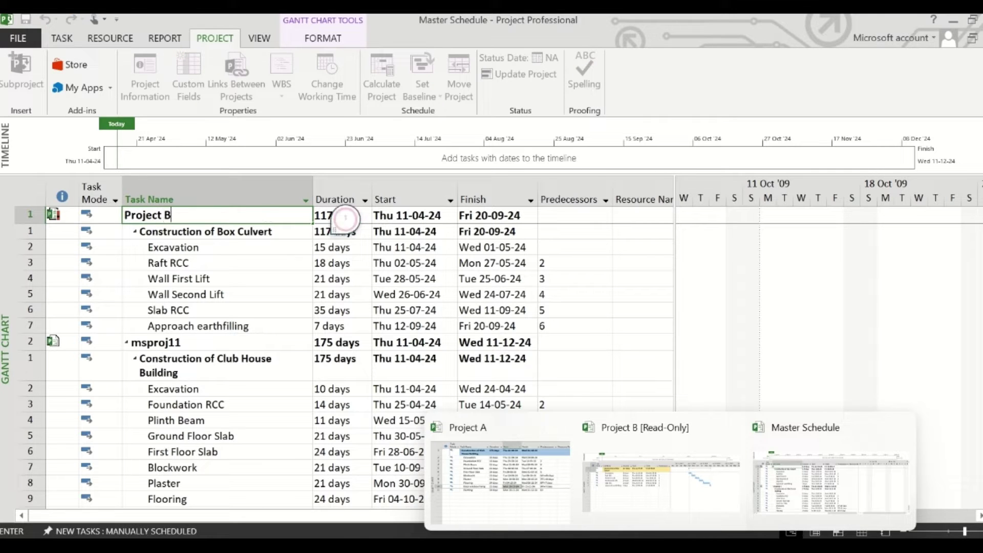
key("Return")
left_click(182, 341)
type("Project A")
key("Return")
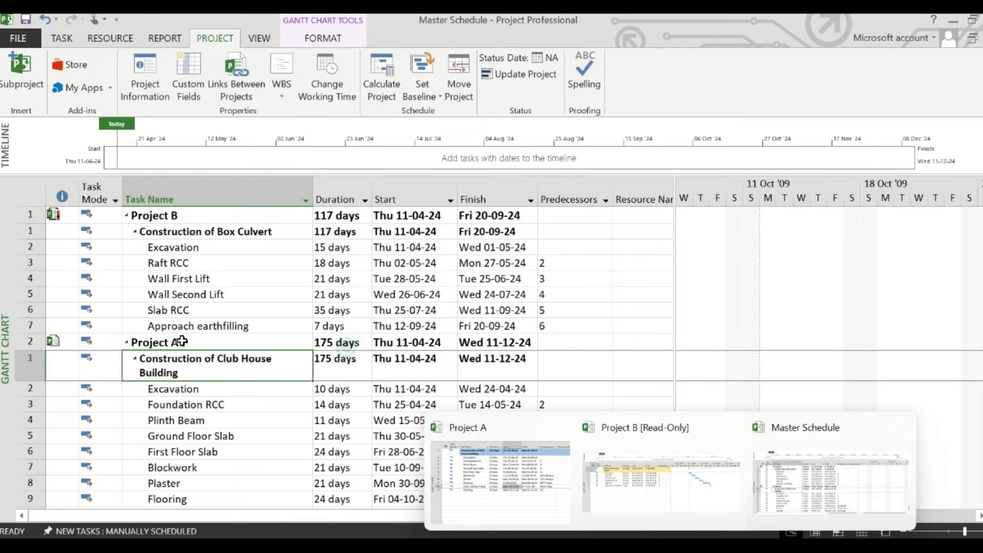
left_click(266, 339)
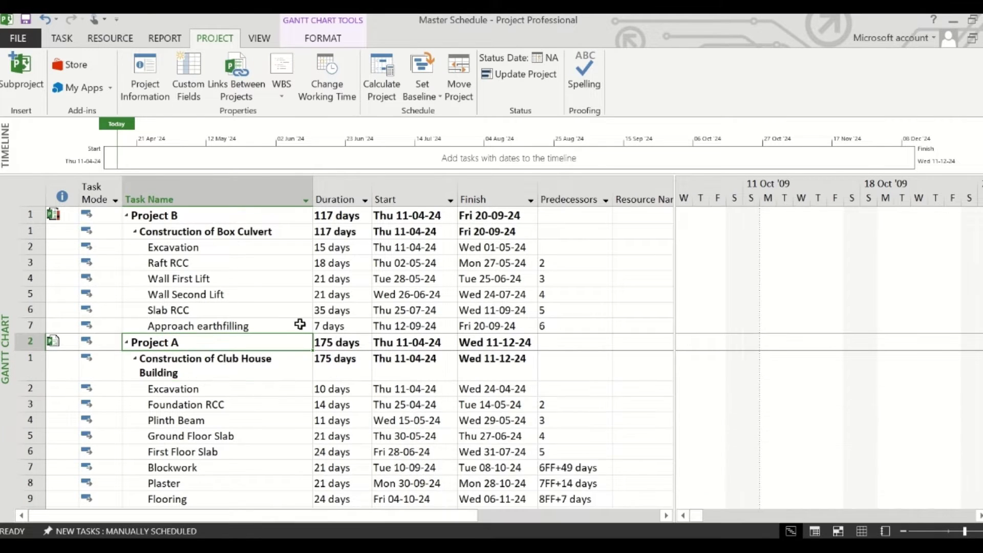
Set Project B's Excavation duration to 7 days
left_click(350, 250)
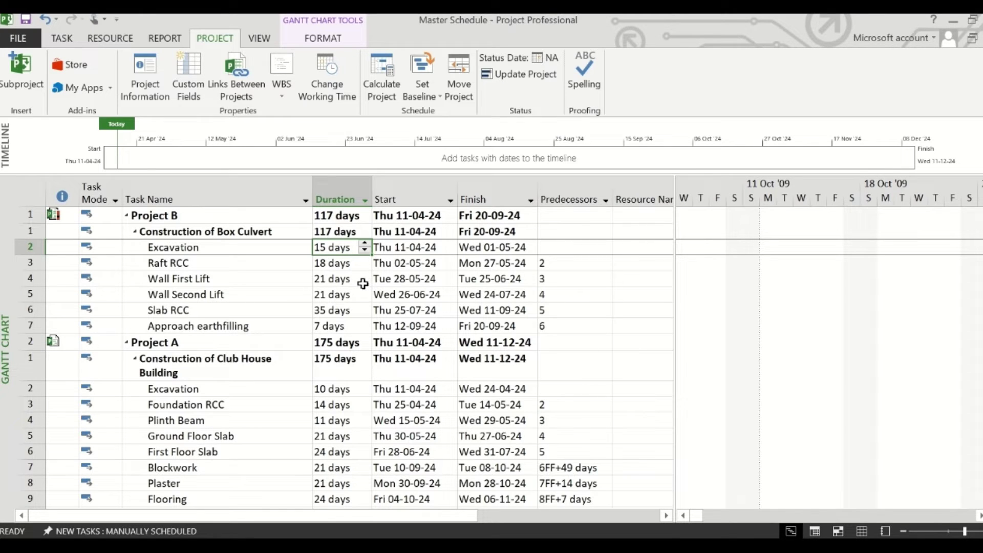
type("7")
key("Return")
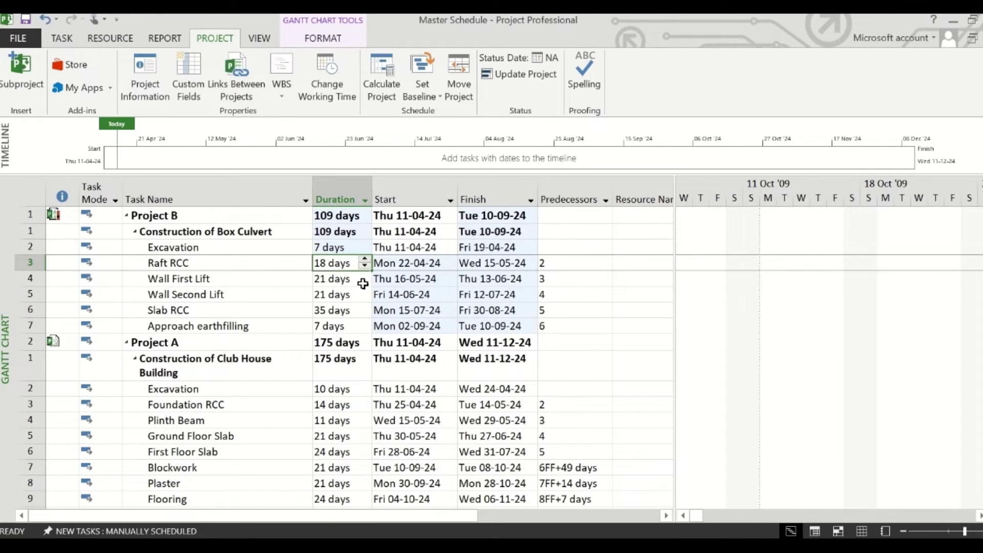
Make Wall Second Lift follow Wall First Lift with a 4FS+2 days dependency
left_click(564, 293)
type("4")
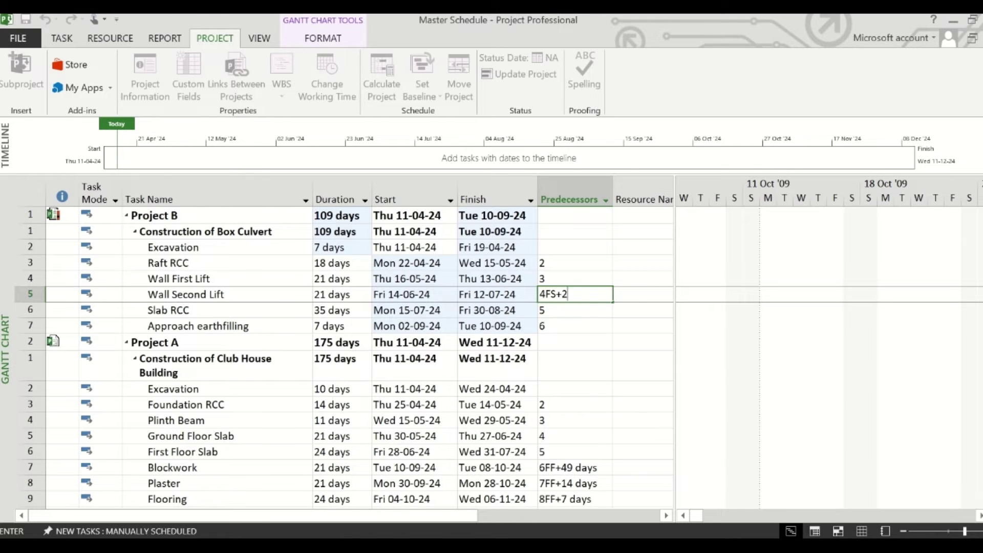
key("Return")
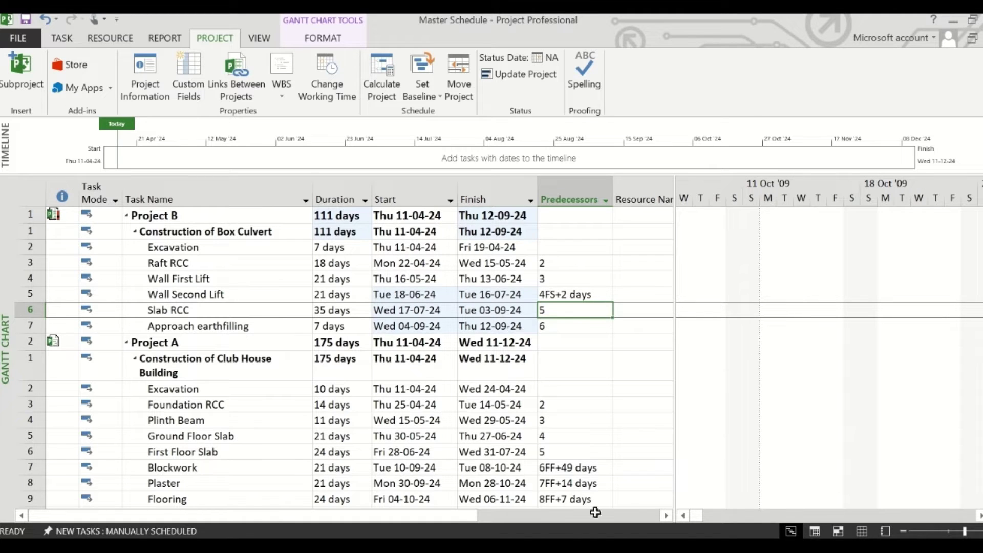
left_click(599, 481)
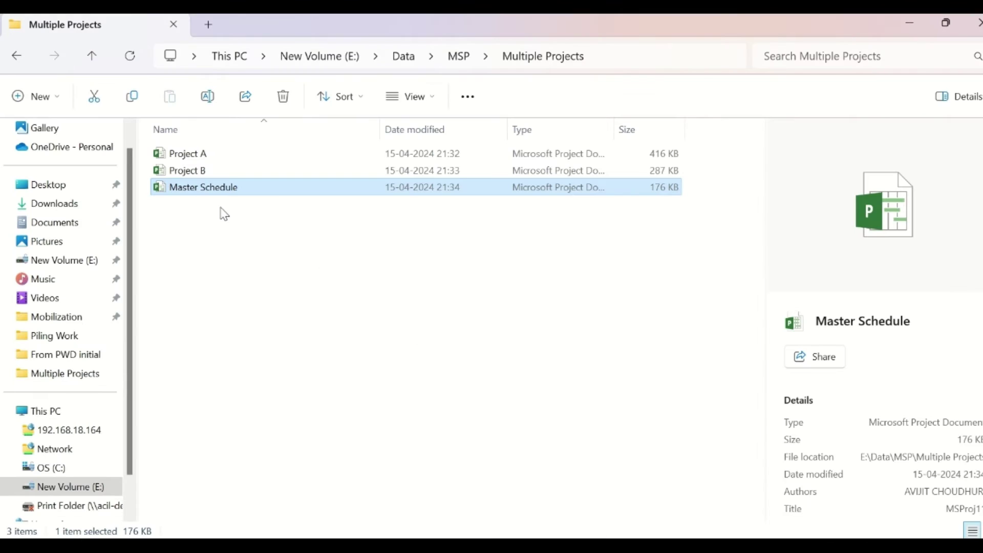
mouse_move(635, 538)
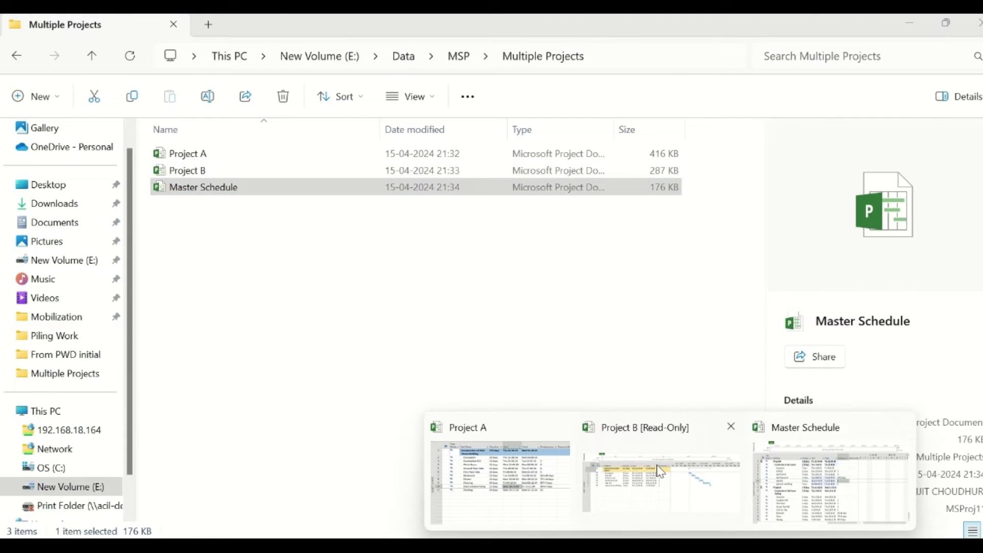
left_click(661, 468)
left_click(352, 358)
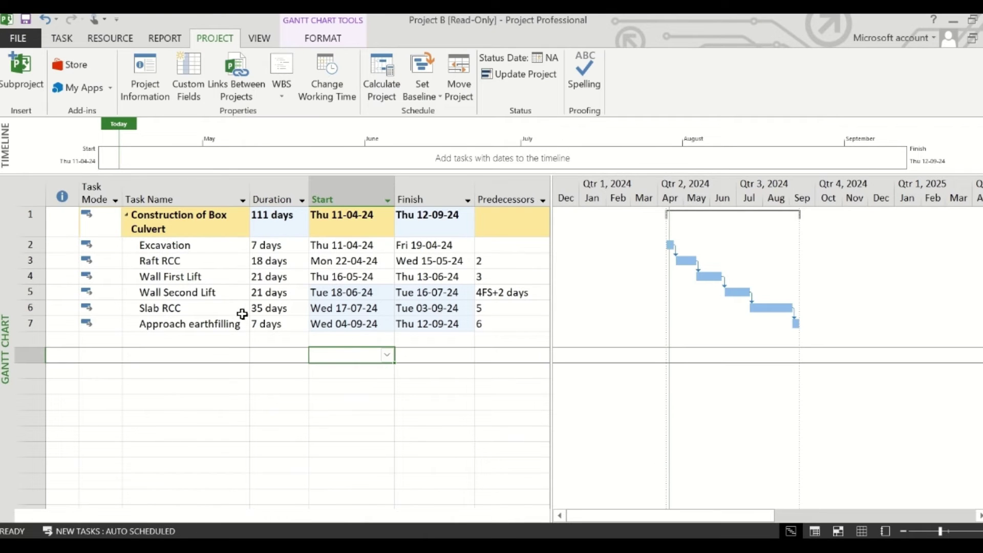
left_click(296, 245)
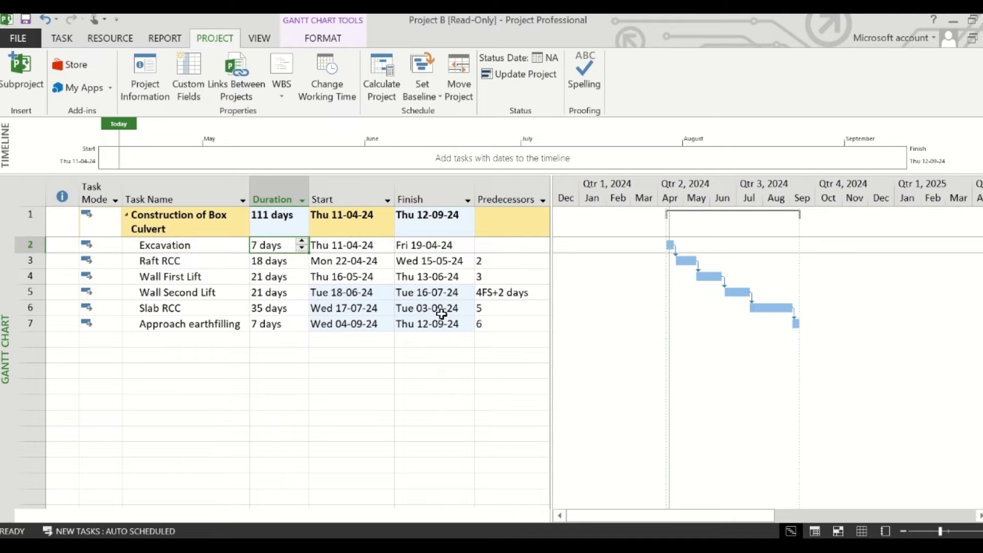
left_click(500, 294)
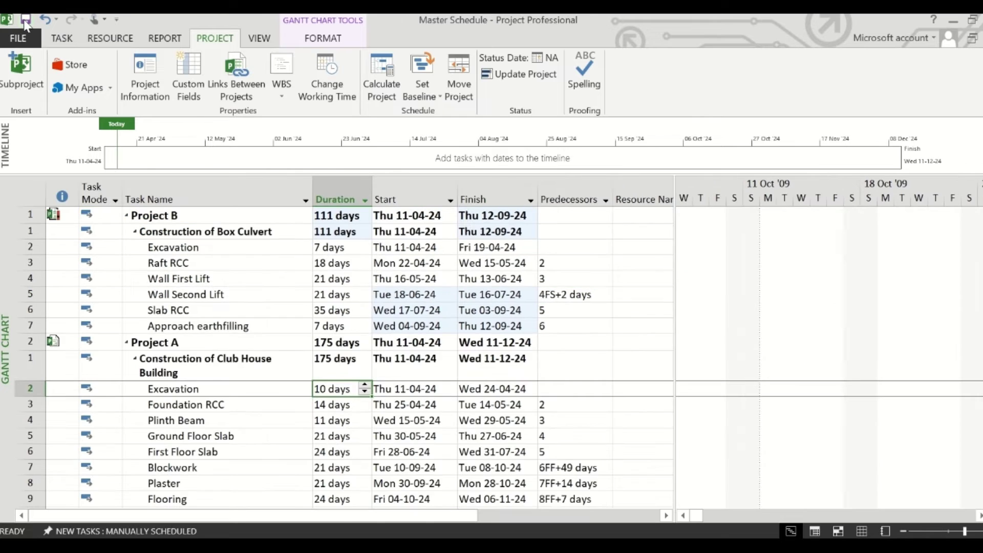
Save the Master Schedule and switch to Project A's schedule window
left_click(25, 23)
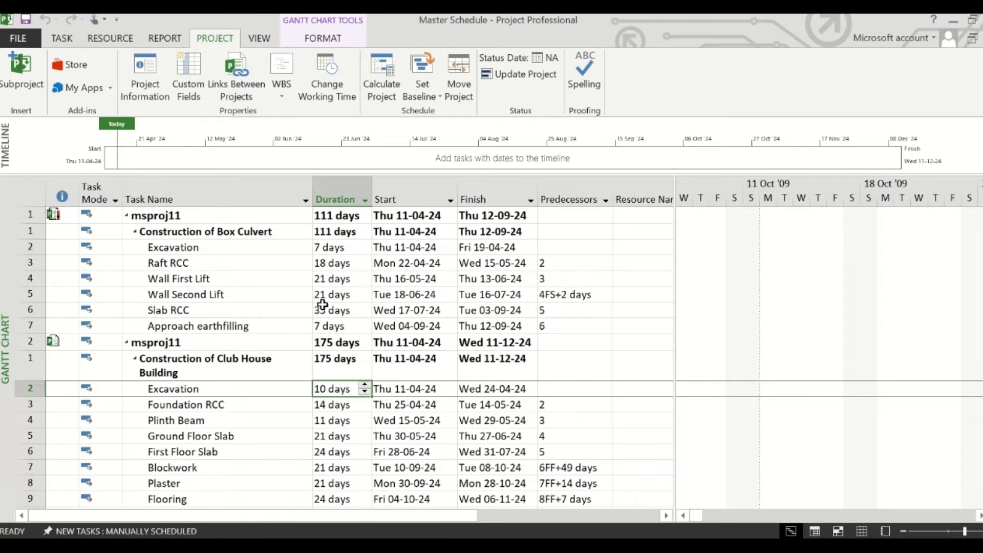
left_click(527, 483)
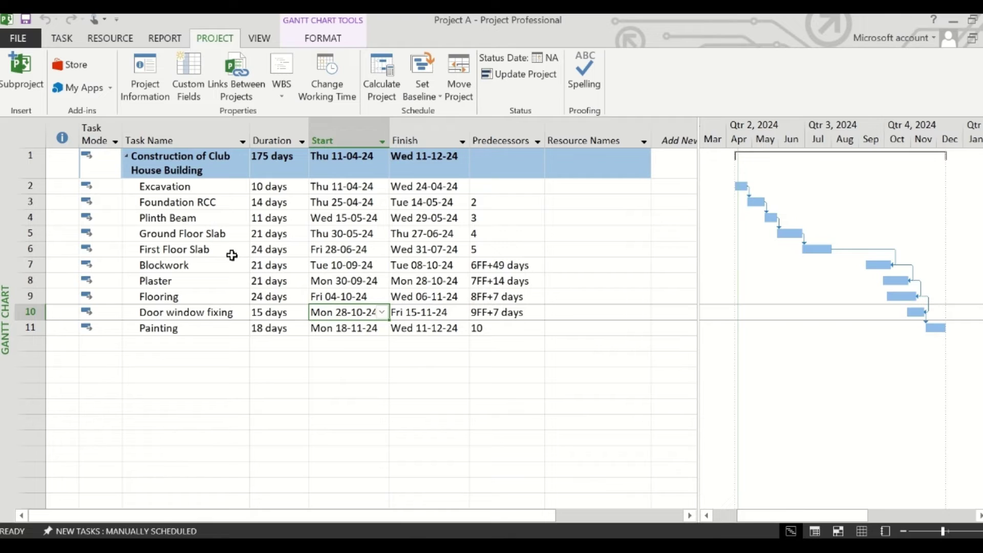
Switch back to the Master Schedule window from the Project taskbar preview
mouse_move(671, 545)
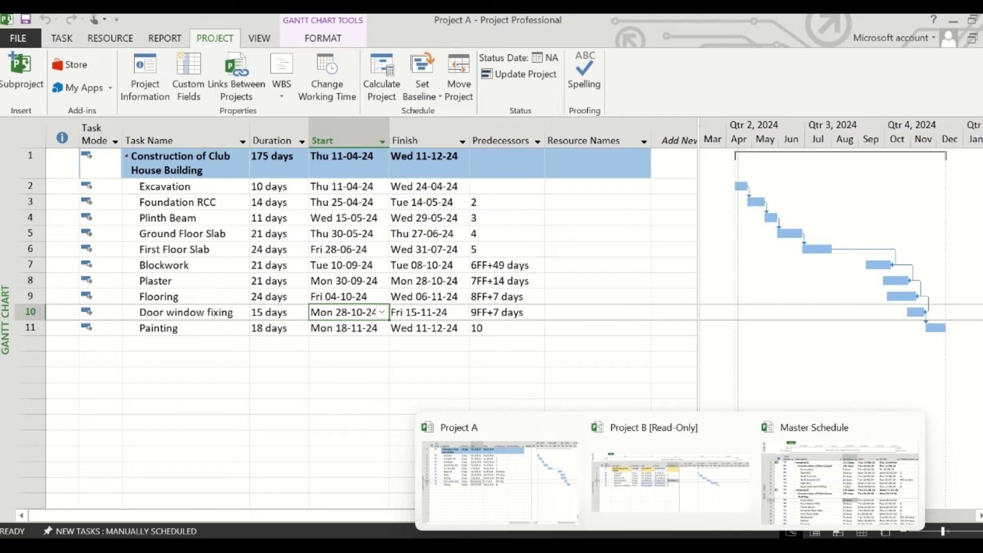
left_click(858, 481)
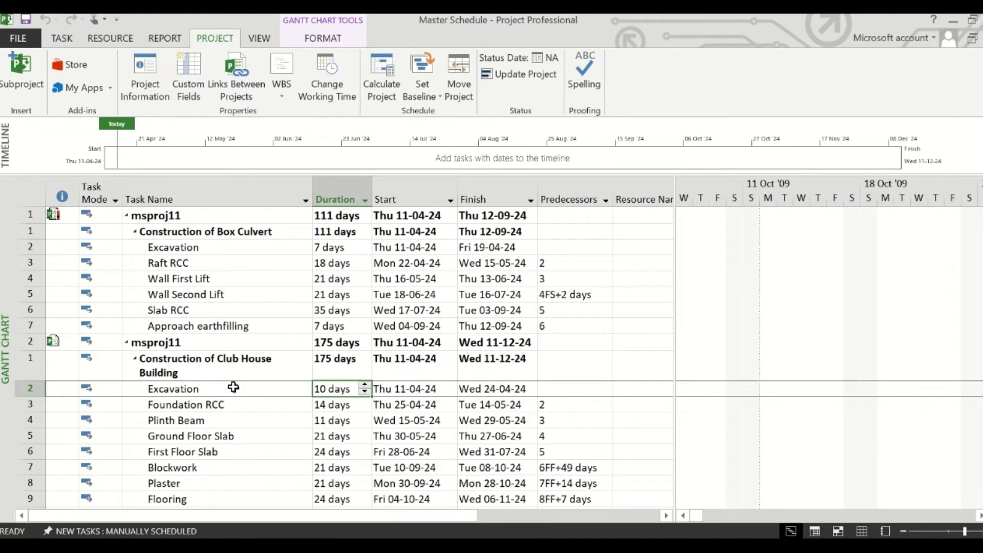
Enter task 2 as Club House Excavation's predecessor, which triggers the self-predecessor warning
left_click(293, 391)
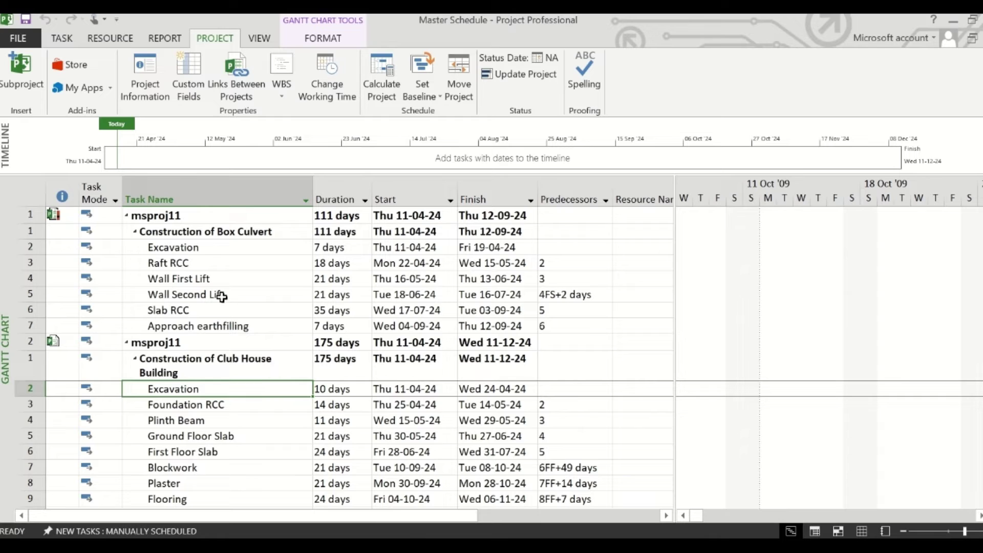
left_click(205, 248)
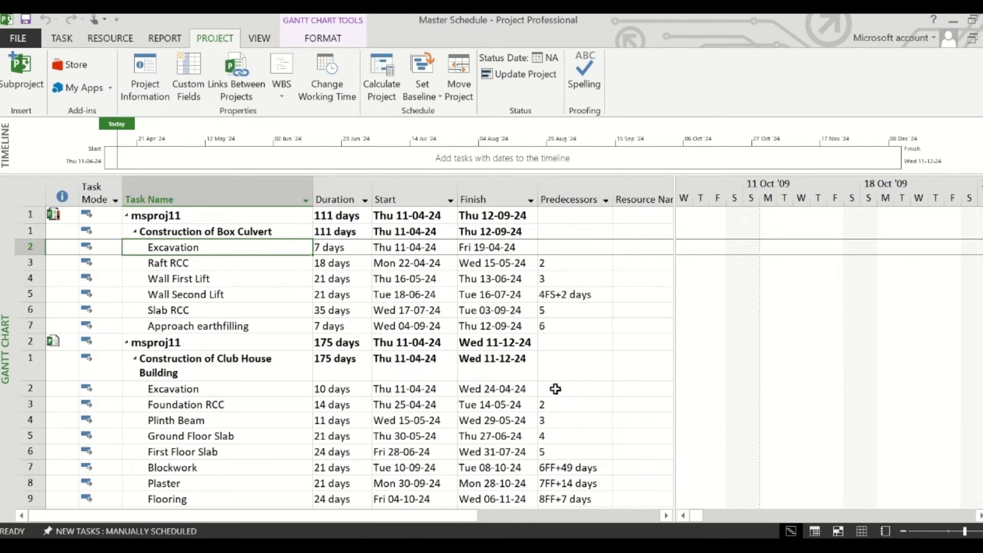
left_click(556, 390)
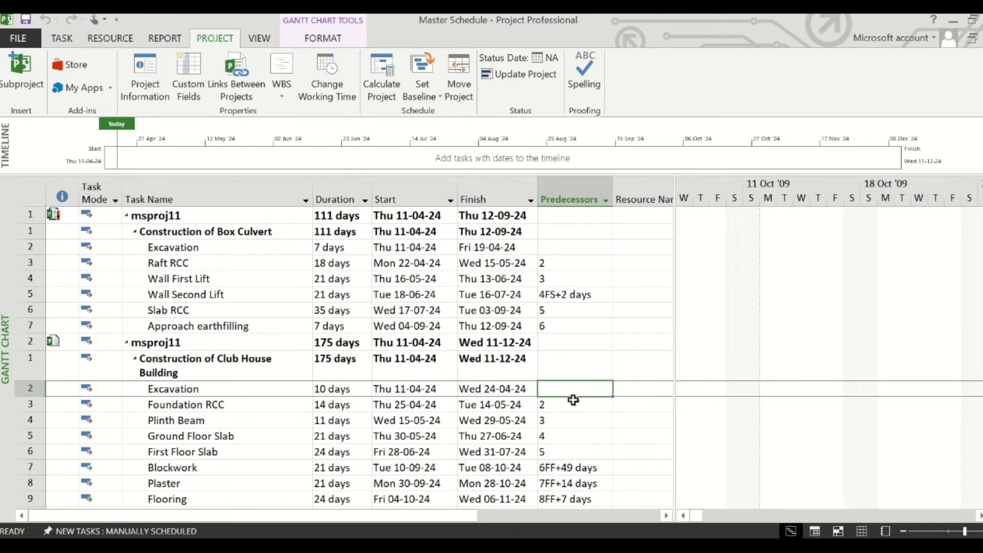
left_click(19, 248)
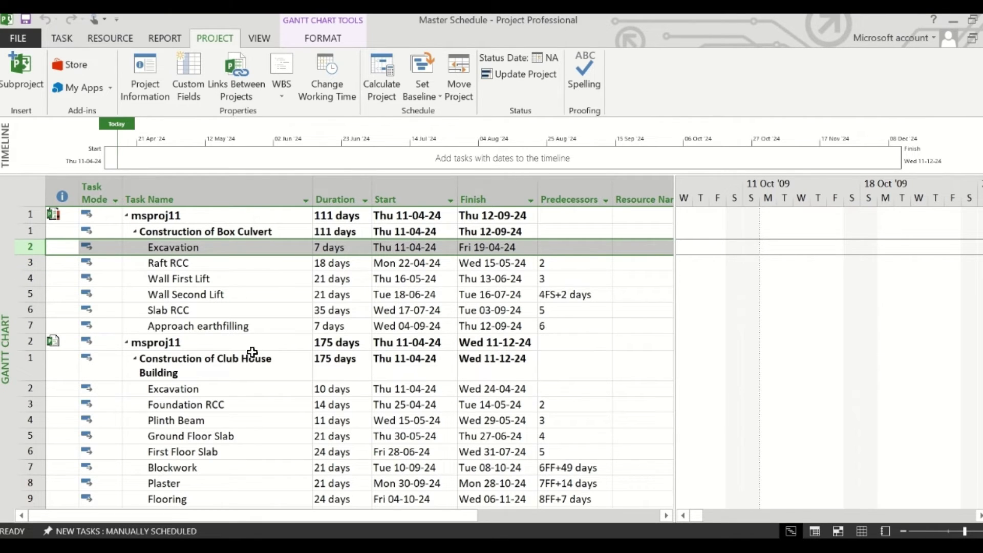
left_click(174, 390)
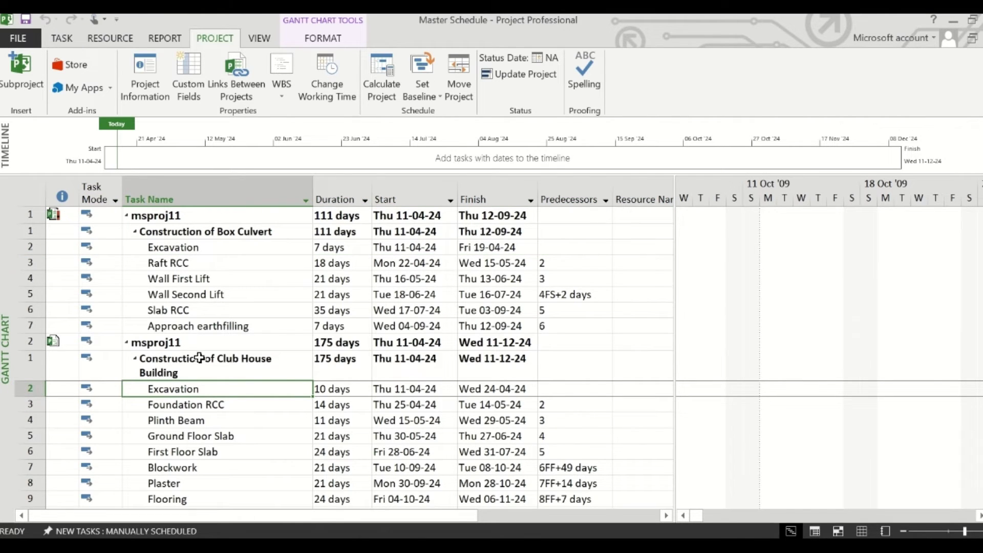
left_click(563, 388)
type("2")
key("Return")
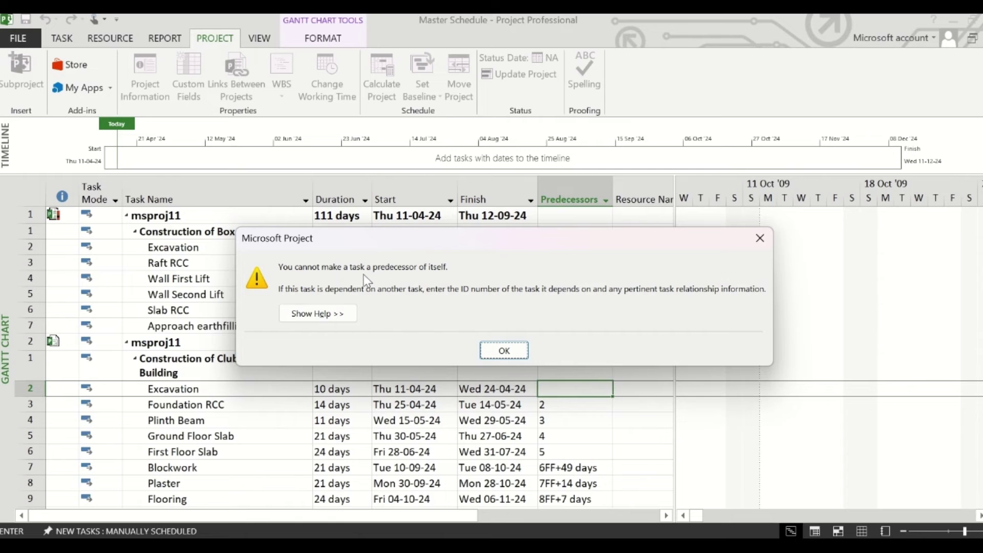
Dismiss the self-predecessor warning and cancel the entry, leaving Club House Excavation without a predecessor
left_click(502, 356)
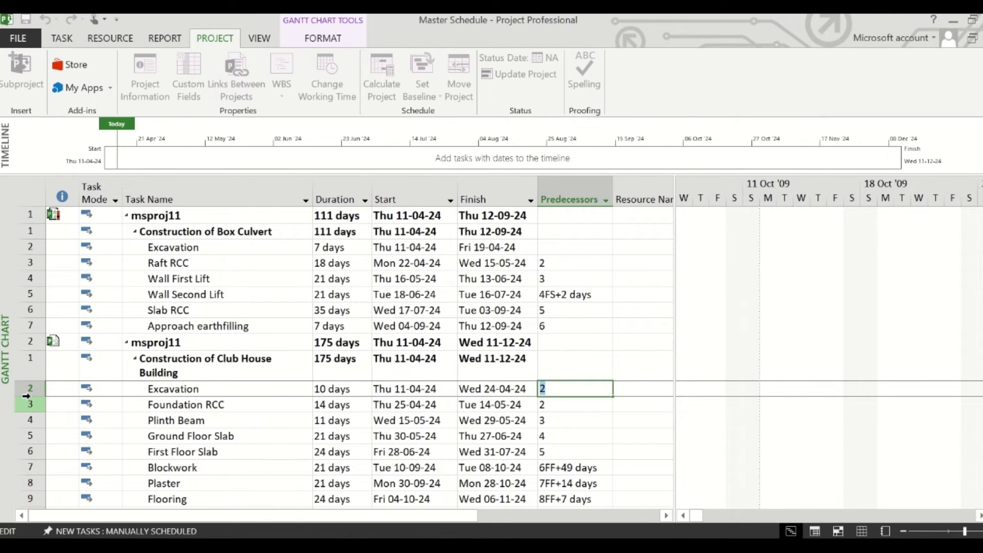
key("Return")
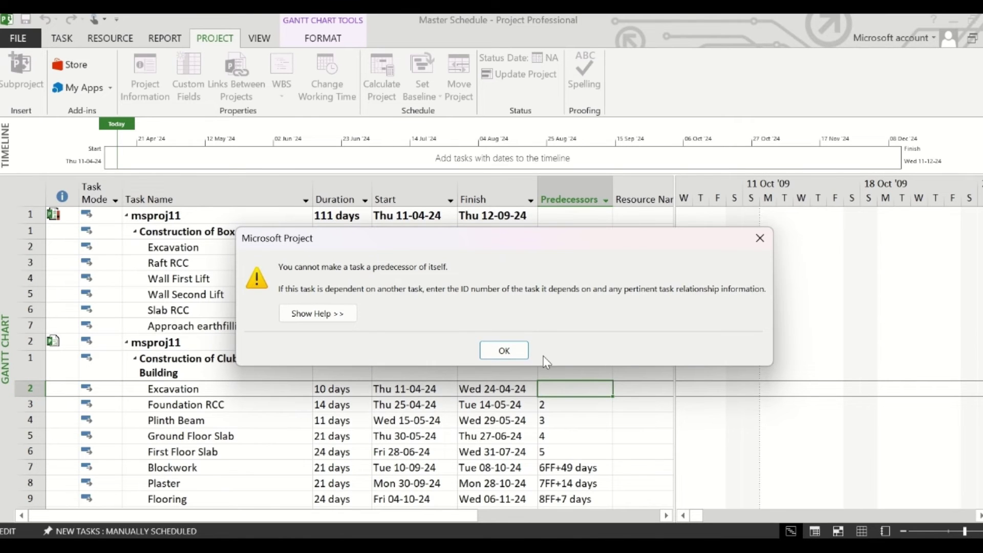
left_click(505, 351)
key("Escape")
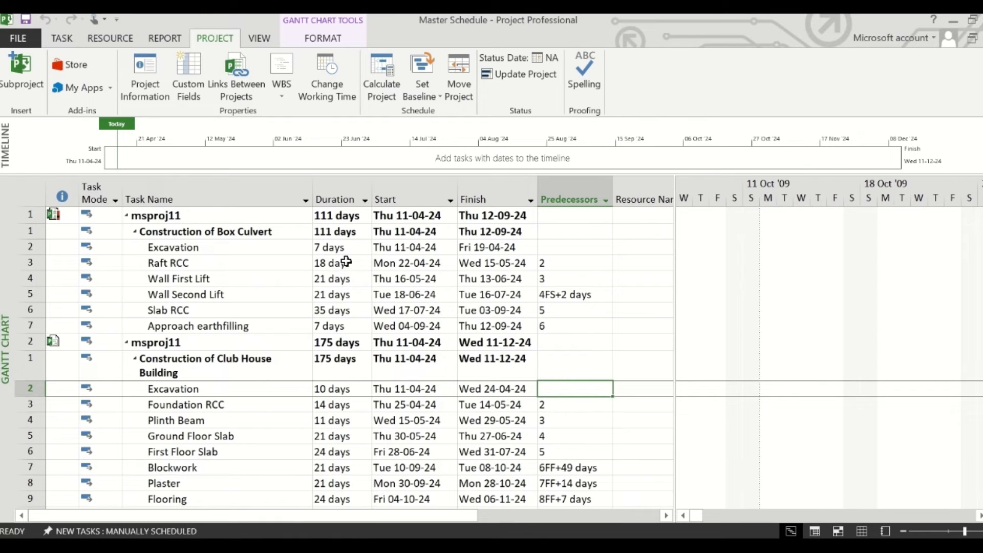
Link Box Culvert Excavation to Club House Excavation as a cross-project dependency
left_click(29, 248)
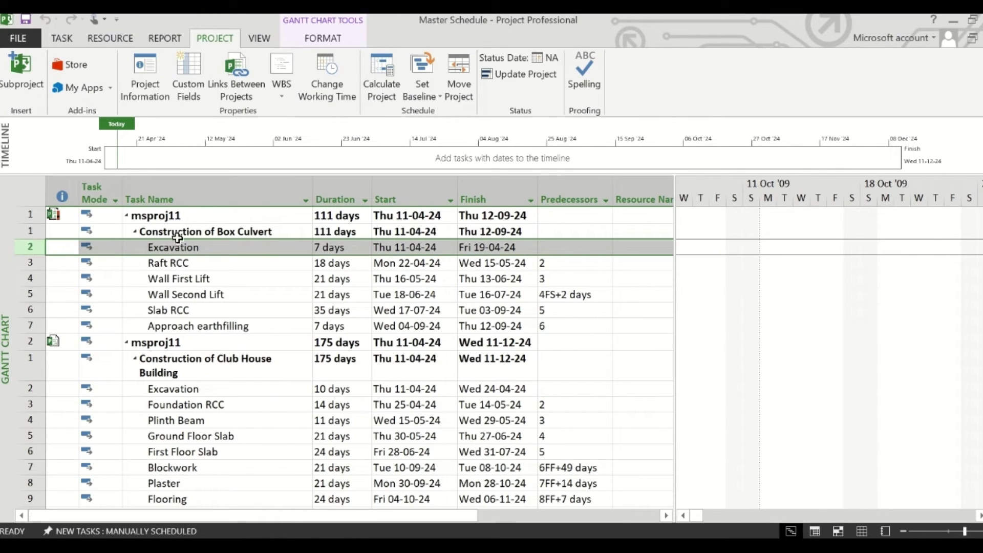
left_click(32, 388)
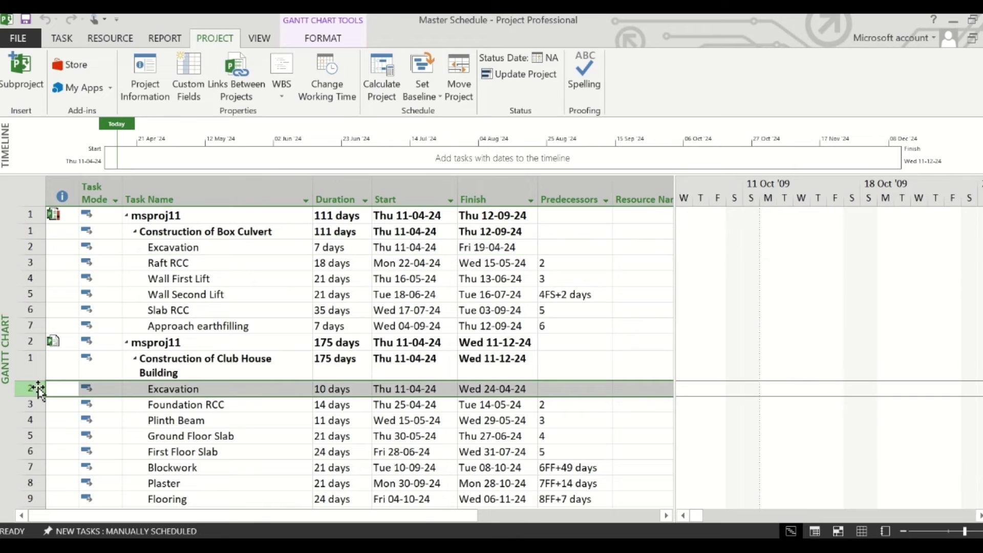
left_click(565, 390)
left_click(302, 247)
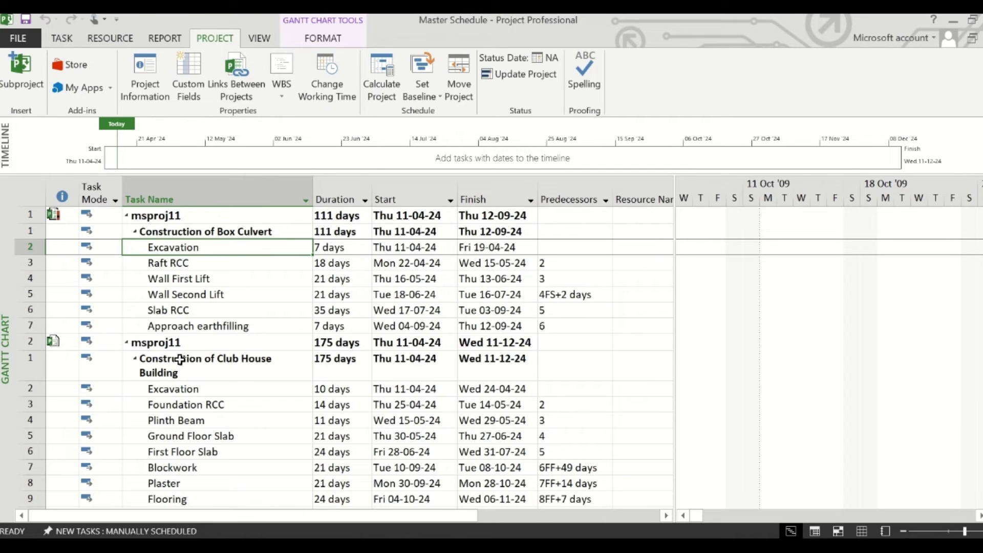
left_click(175, 392, "ctrl")
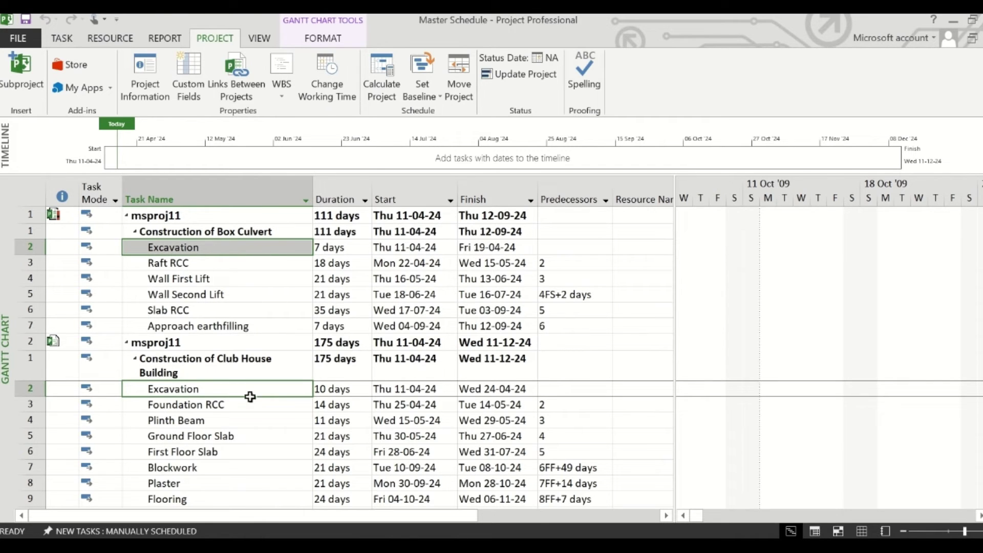
left_click(61, 40)
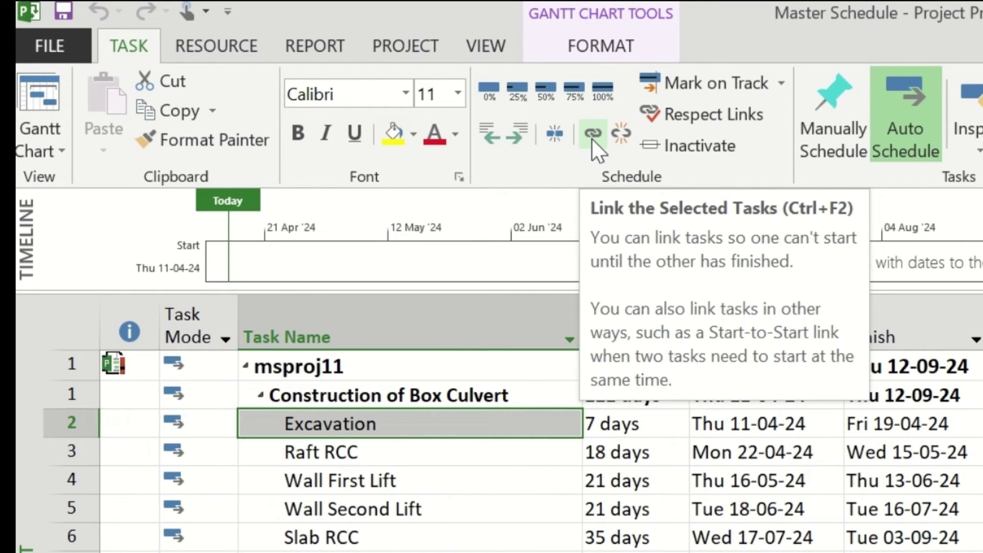
left_click(592, 139)
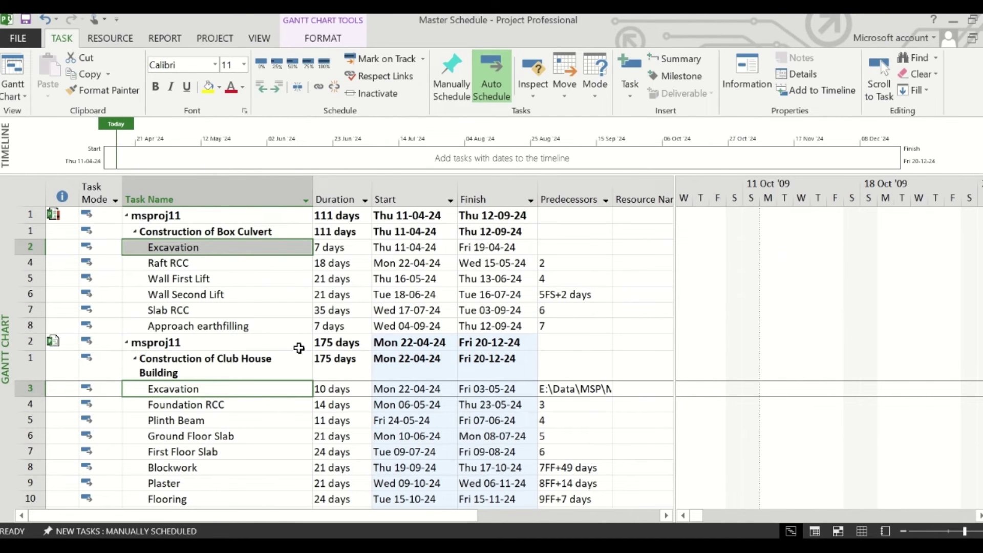
Widen the Predecessors column, check Club House Excavation's external link, and scroll to the Excavation bars
left_click_drag(614, 200, 652, 194)
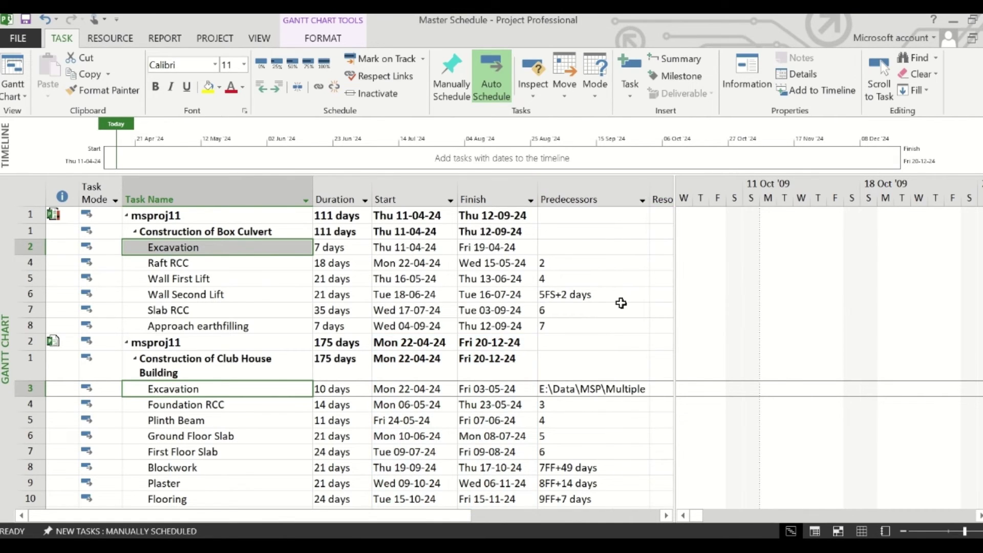
left_click_drag(675, 325, 811, 323)
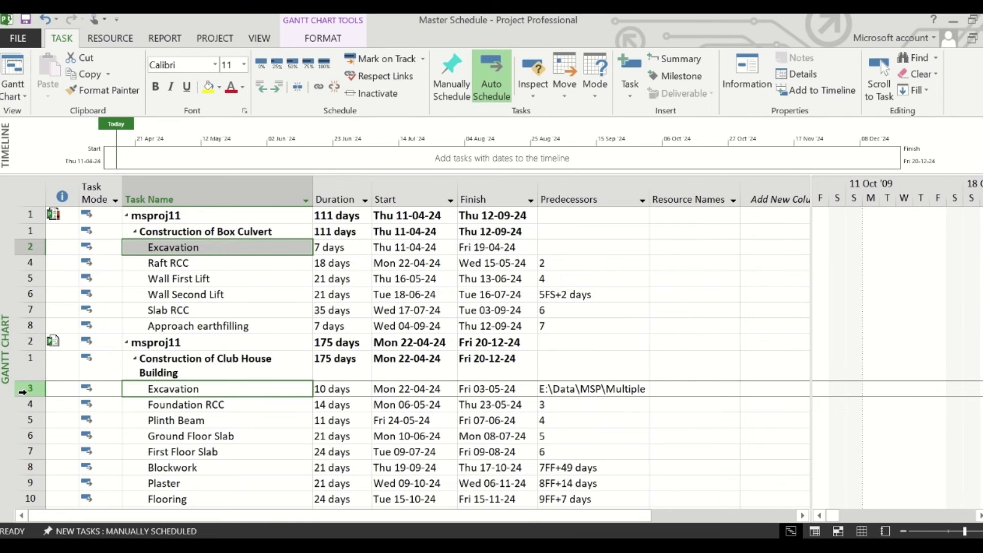
left_click(576, 392)
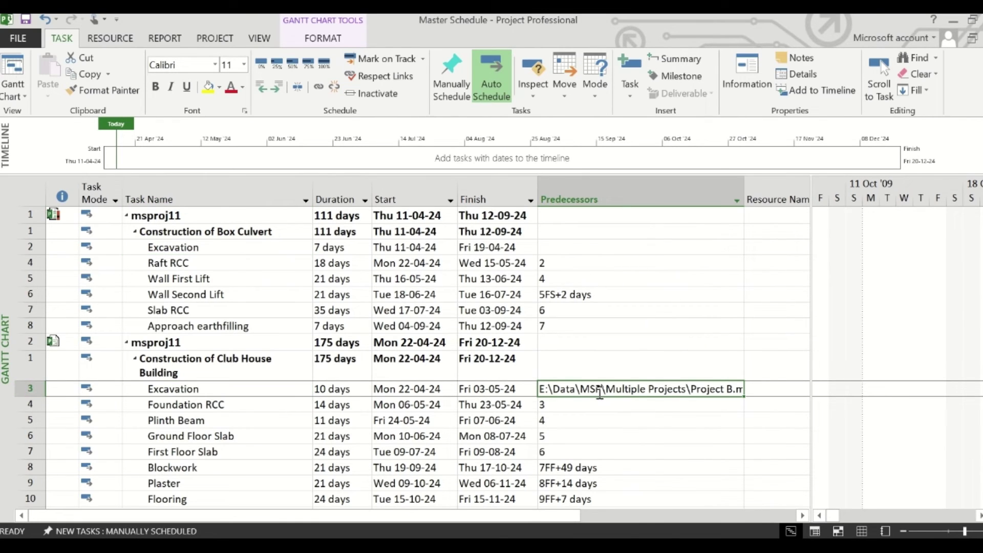
left_click(600, 392)
left_click(491, 389)
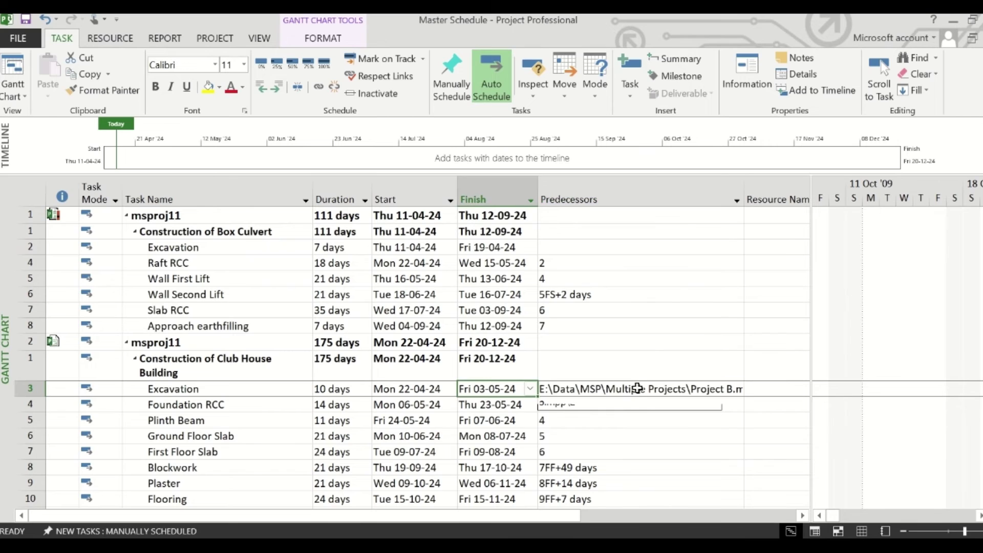
left_click(638, 389)
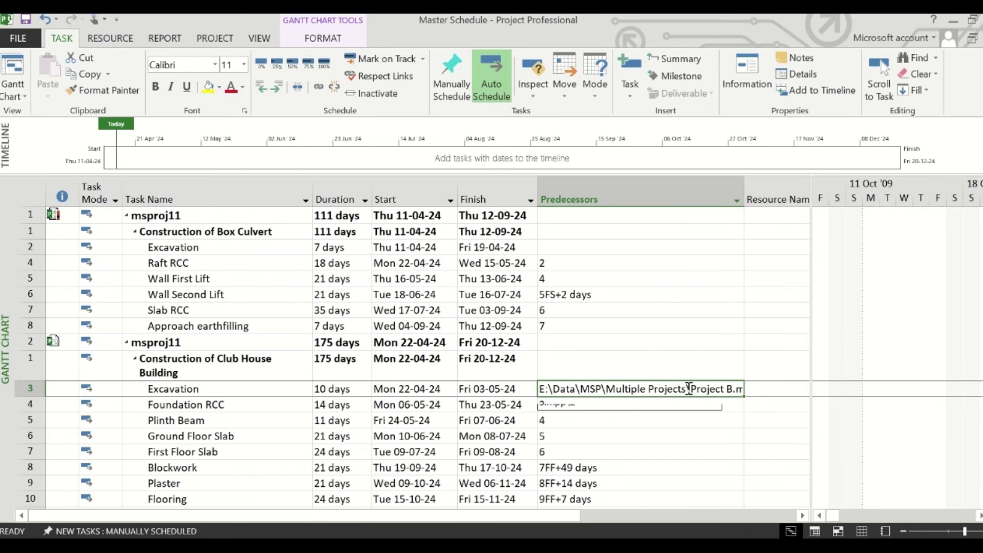
left_click(192, 250)
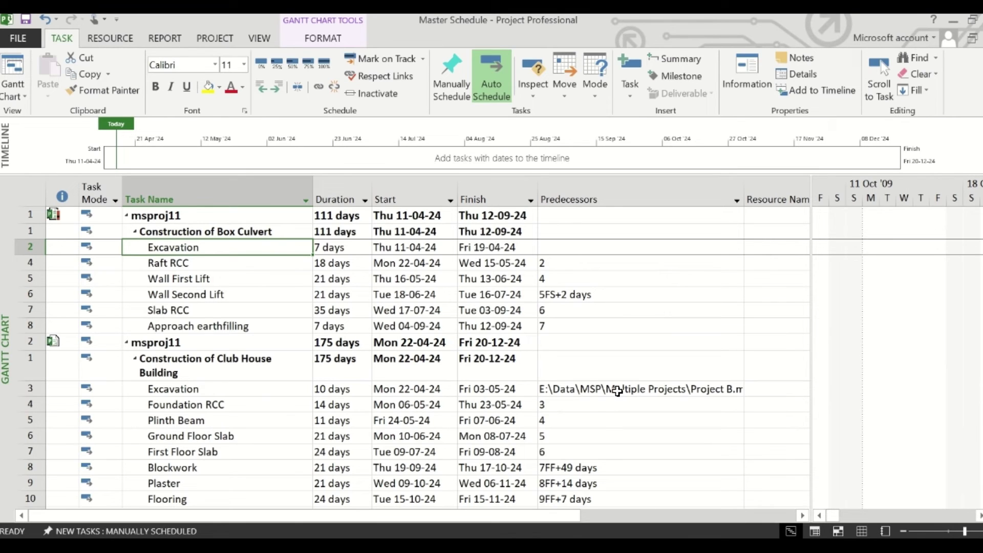
key("ctrl+shift+F5")
Give the Gantt chart more room and start saving the master schedule and its subprojects
left_click_drag(809, 346, 634, 341)
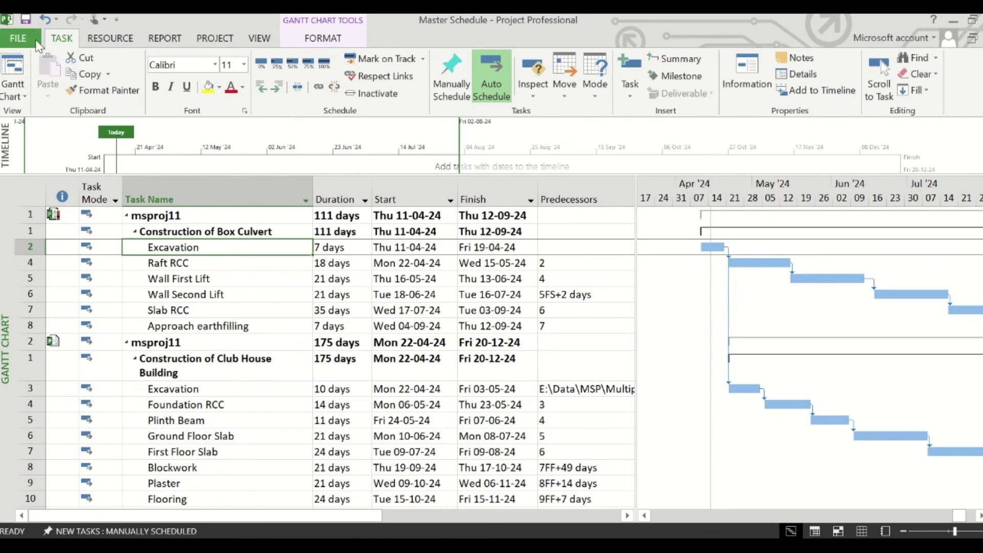
key("ctrl+F4")
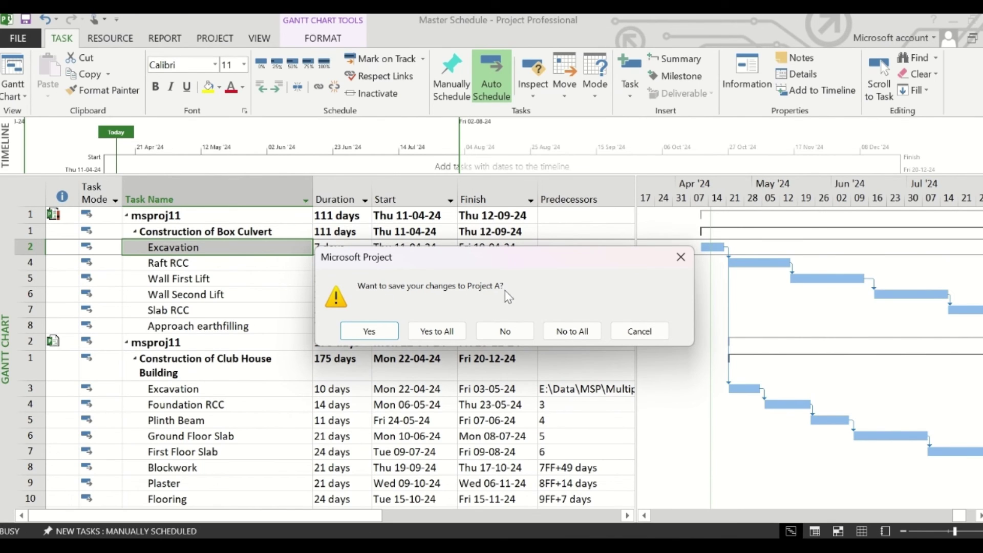
Save Project A's changes and widen its Predecessors column to show the external Excavation link
left_click(373, 332)
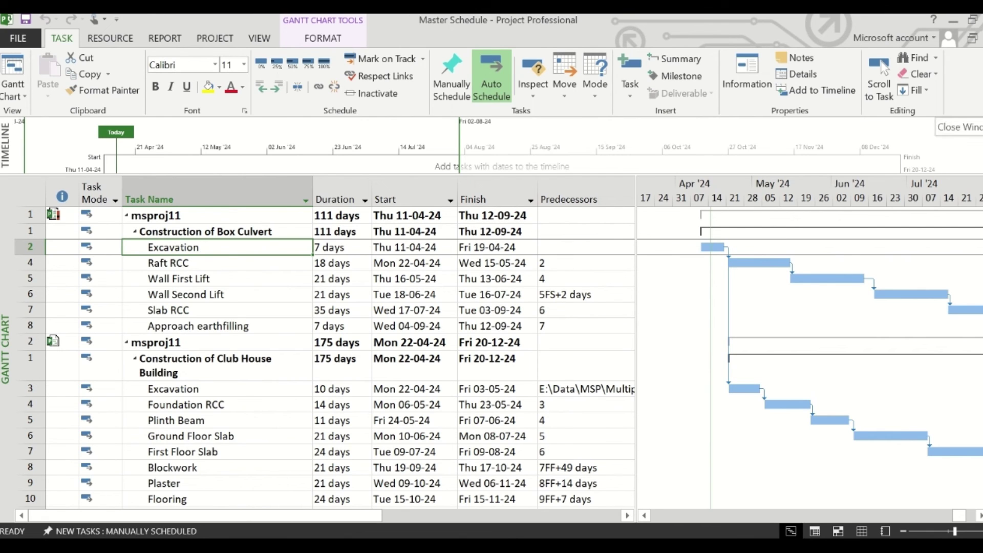
left_click_drag(562, 132, 577, 131)
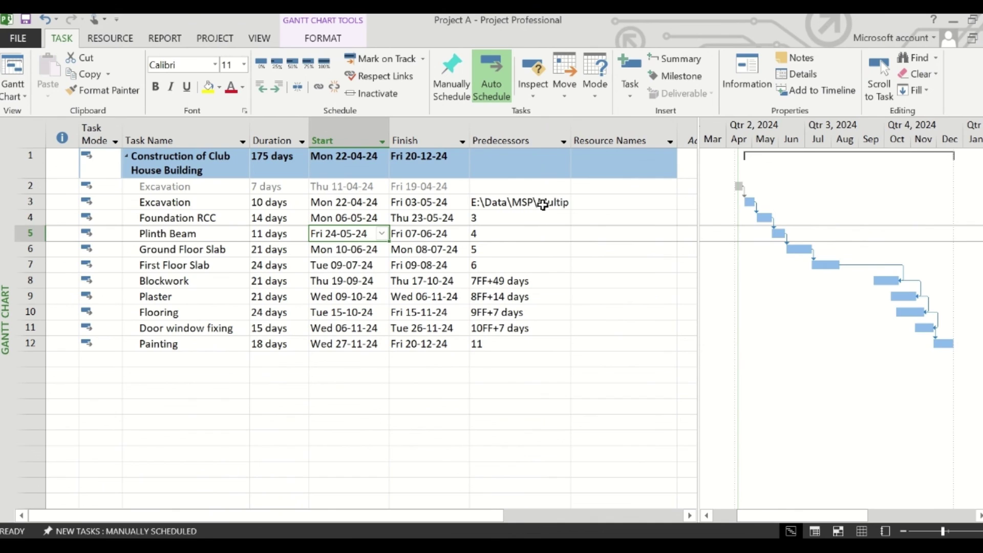
left_click(496, 205)
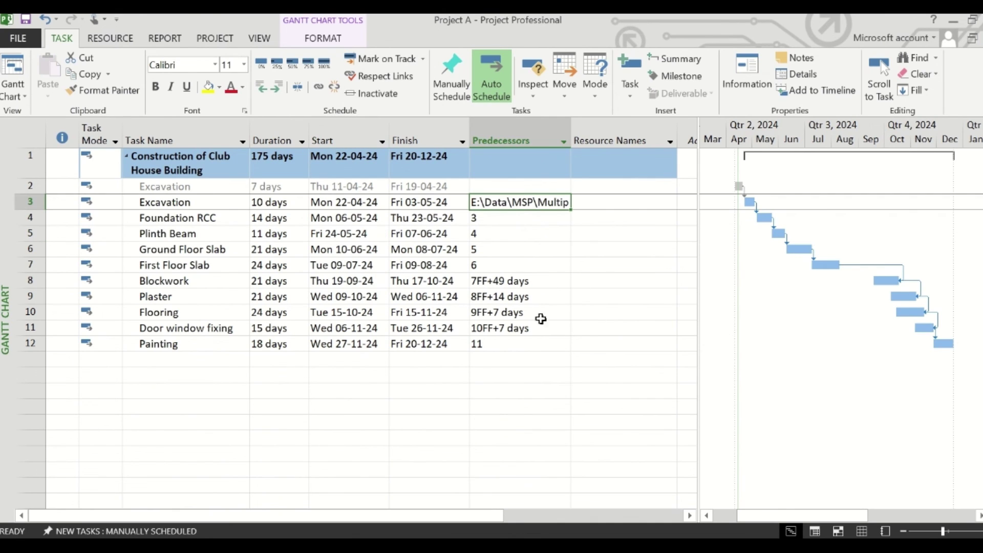